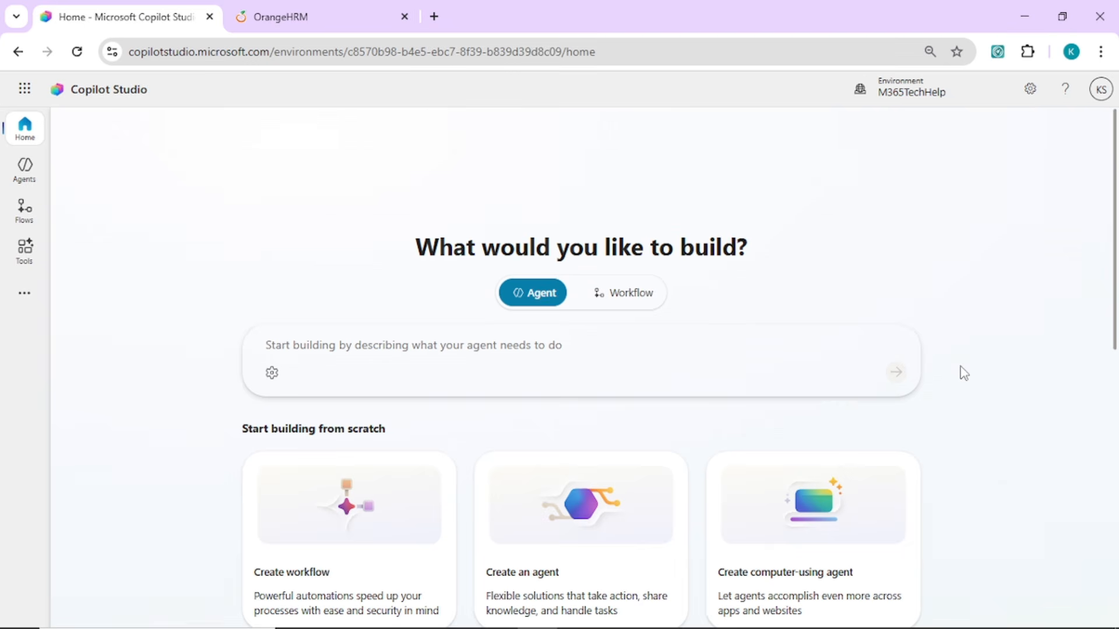
Create a blank agent from the agents list and name it HR Autogmation Agent
left_click(34, 175)
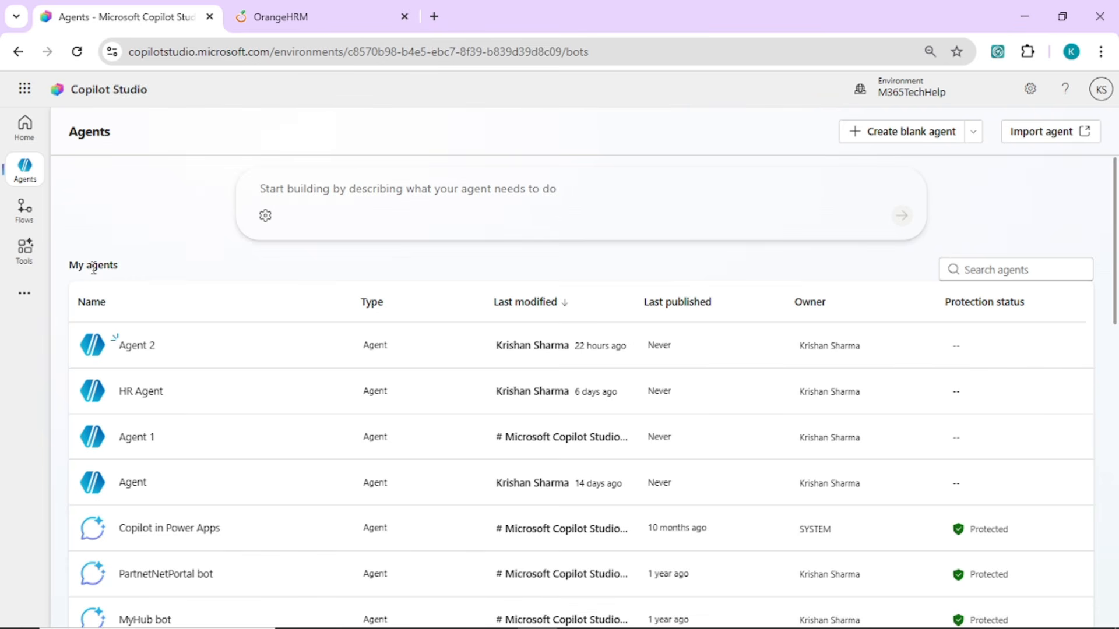
left_click(895, 137)
left_click(271, 272)
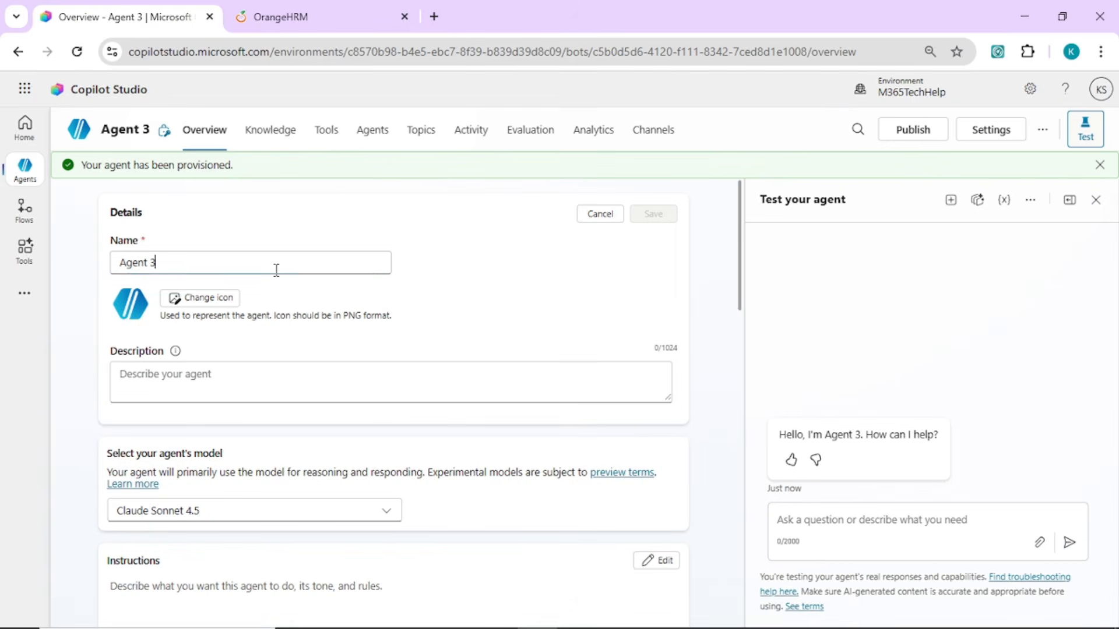
key("BackSpace")
key("BackSpace")
key("BackSpace")
key("BackSpace")
key("BackSpace")
key("BackSpace")
key("BackSpace")
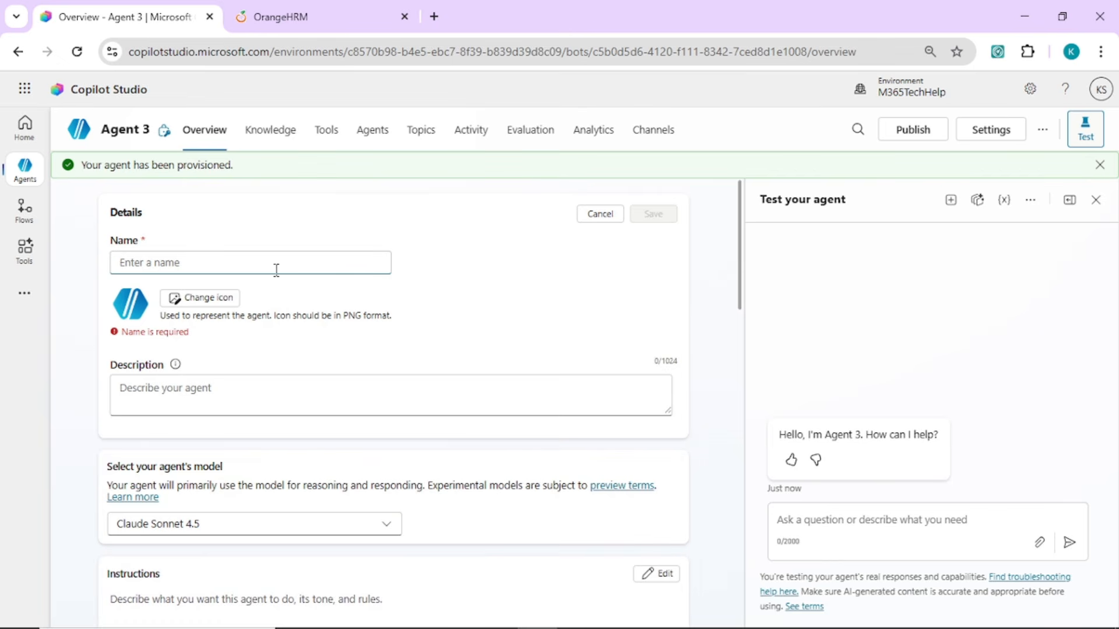
type("HR Autogm")
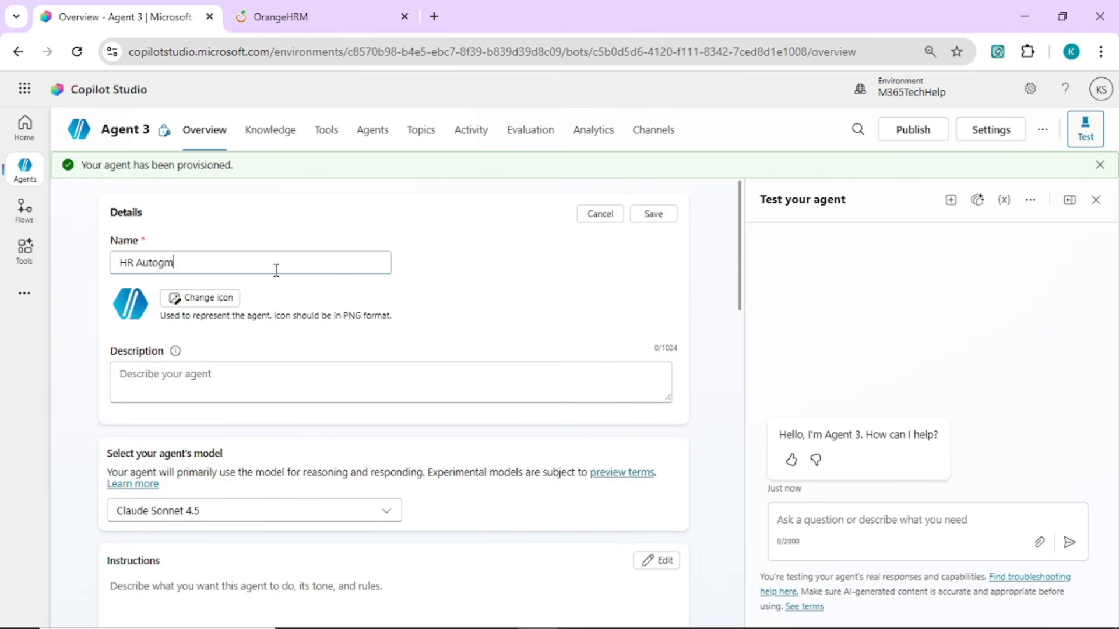
type("ation Agent")
Set the agent's description to "This agent automates HR portal tasks and update employee information" and save the details
left_click(292, 374)
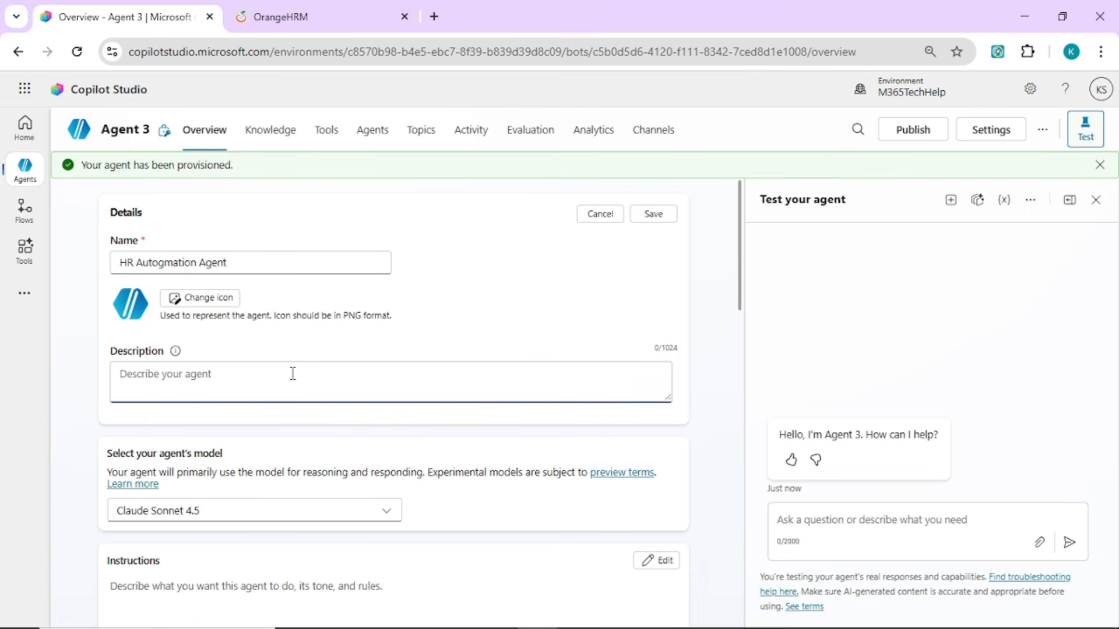
type("This agent automates \\h")
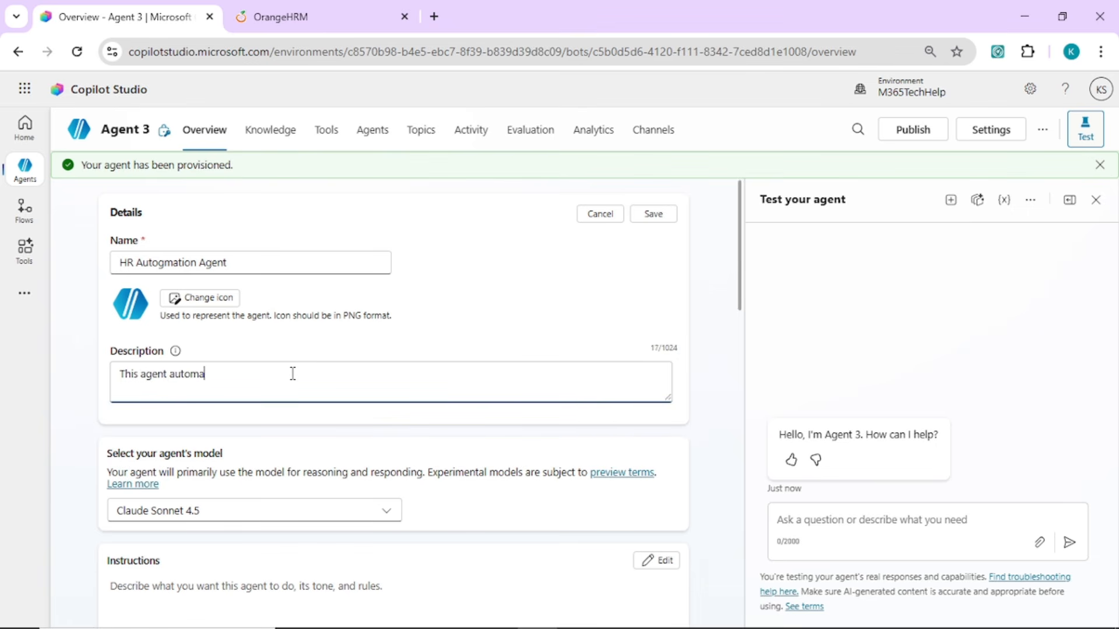
key("BackSpace")
key("BackSpace")
type("HR portal tasks and updag")
key("BackSpace")
type("te employee information")
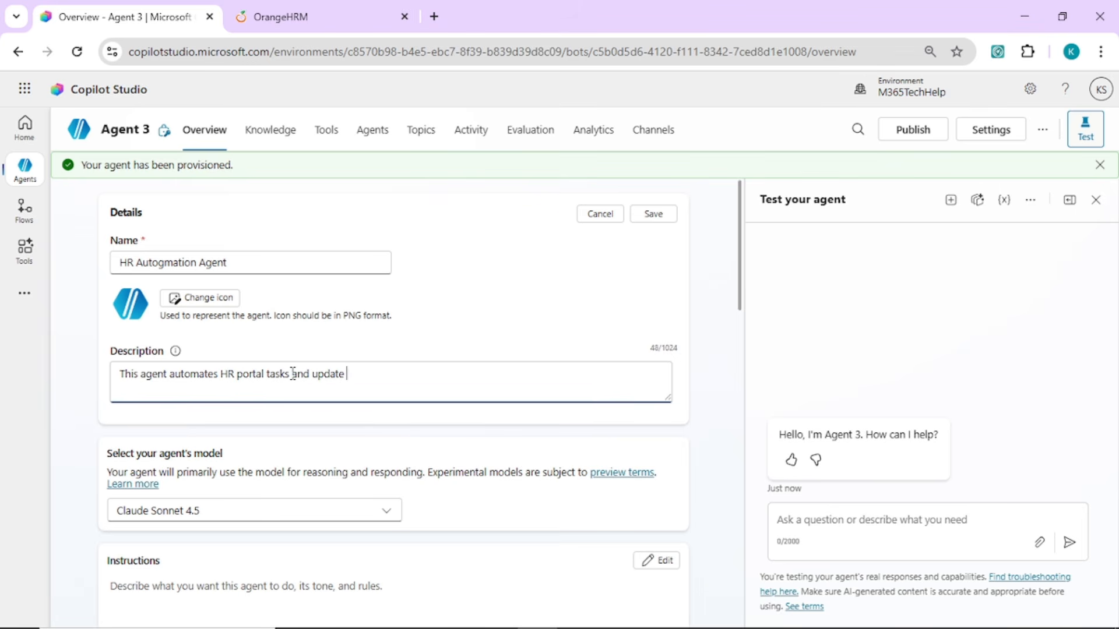
left_click(654, 196)
left_click(654, 215)
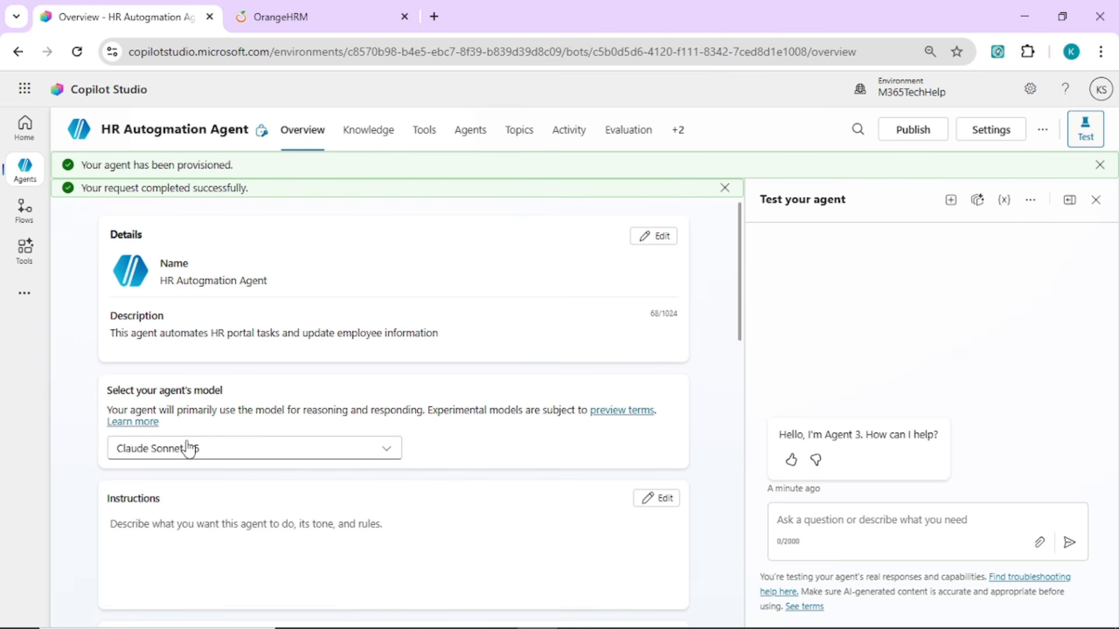
Review the models available for the agent and its generative AI settings, leaving both as they are
left_click(235, 455)
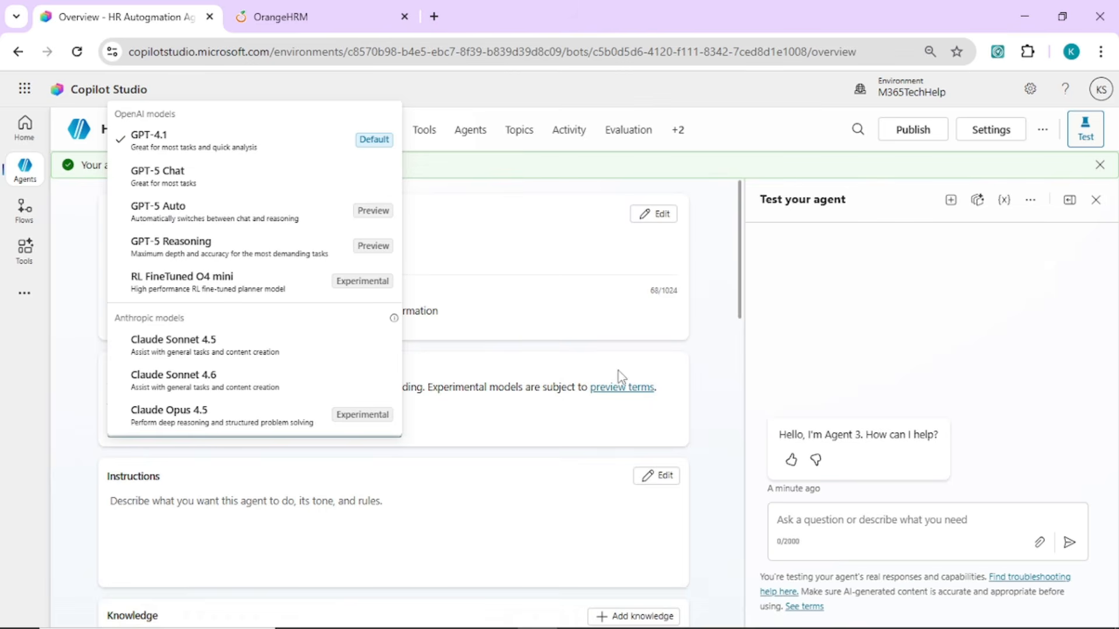
left_click(697, 352)
scroll(676, 424, "down", 2)
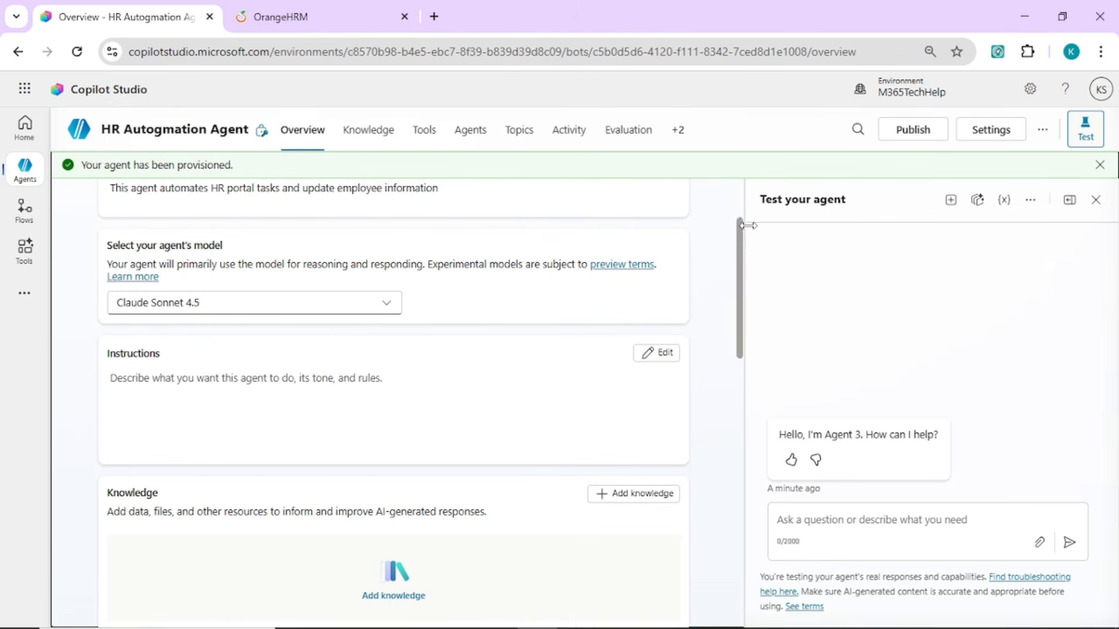
left_click(989, 136)
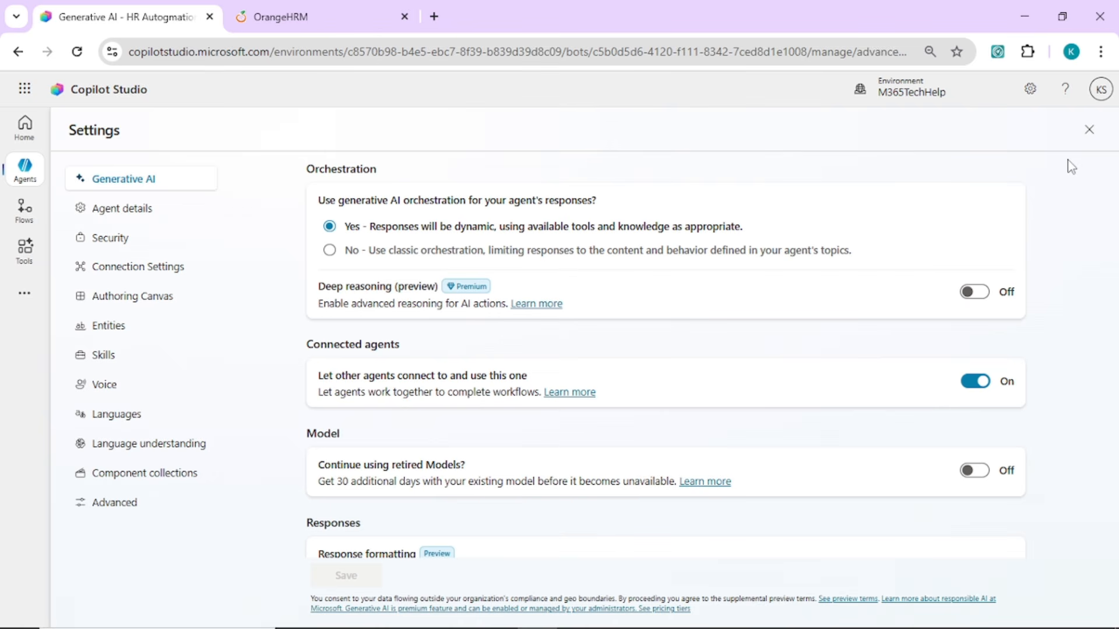
left_click(1089, 137)
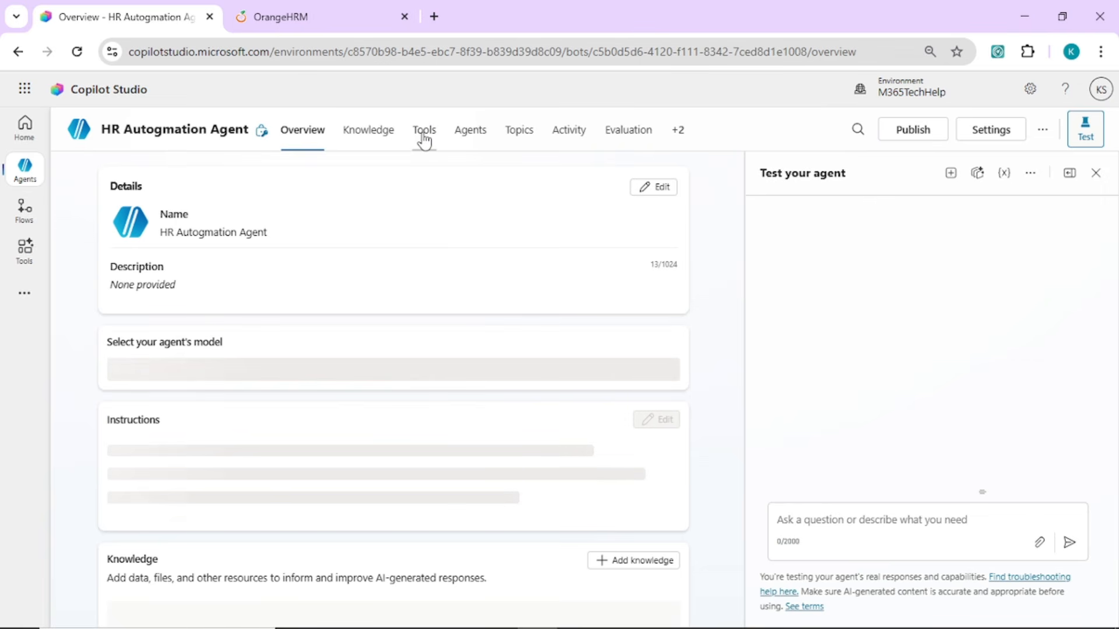
Start adding a new Computer use tool to the agent, ready for its instructions
left_click(423, 131)
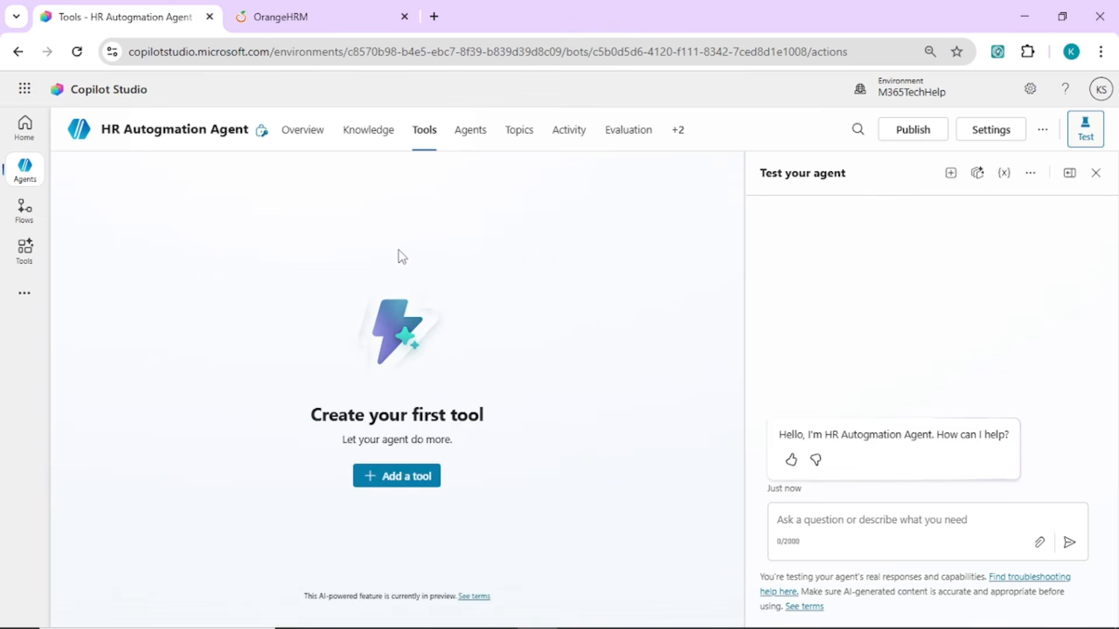
left_click(415, 480)
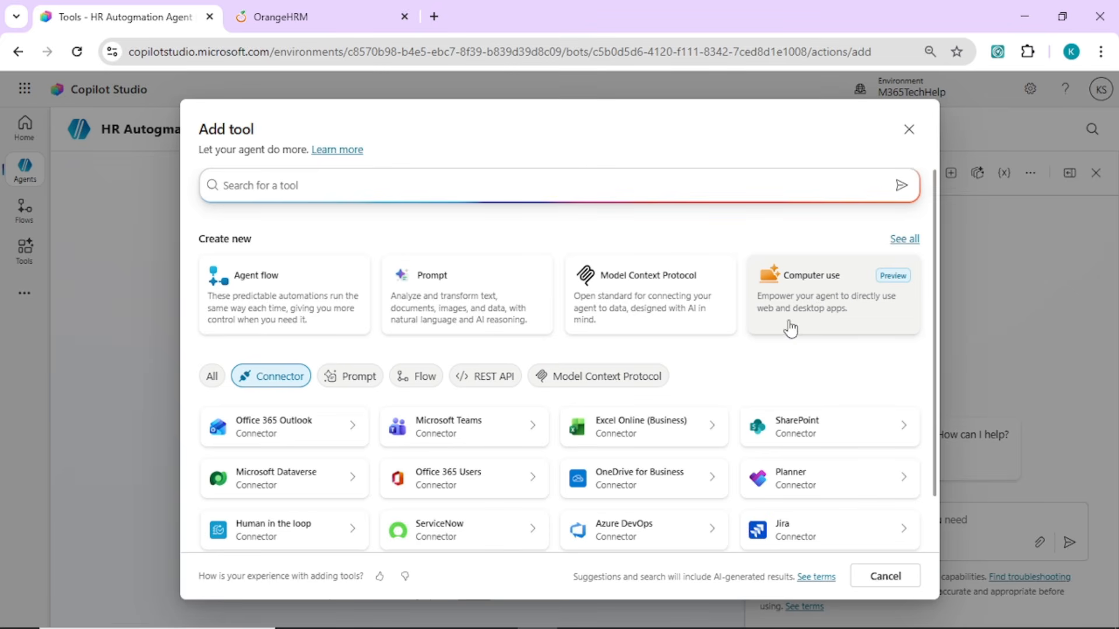
left_click(813, 308)
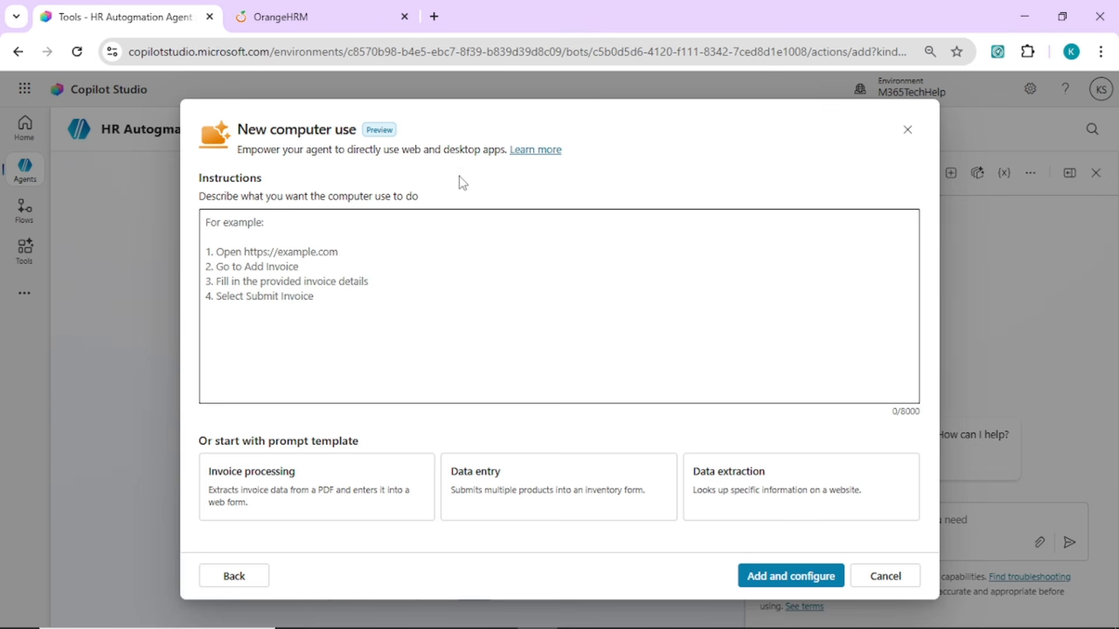
left_click(422, 272)
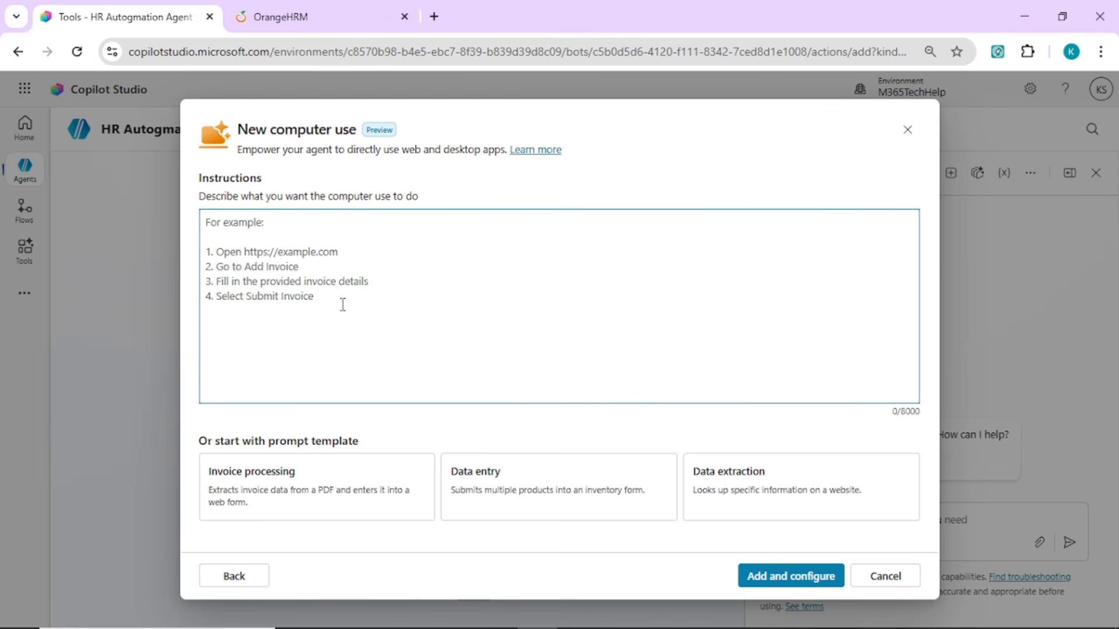
Switch to Notepad, insert a blank line above "HR portal URL:" in the drafted instructions, and select the portal's web address
mouse_move(539, 627)
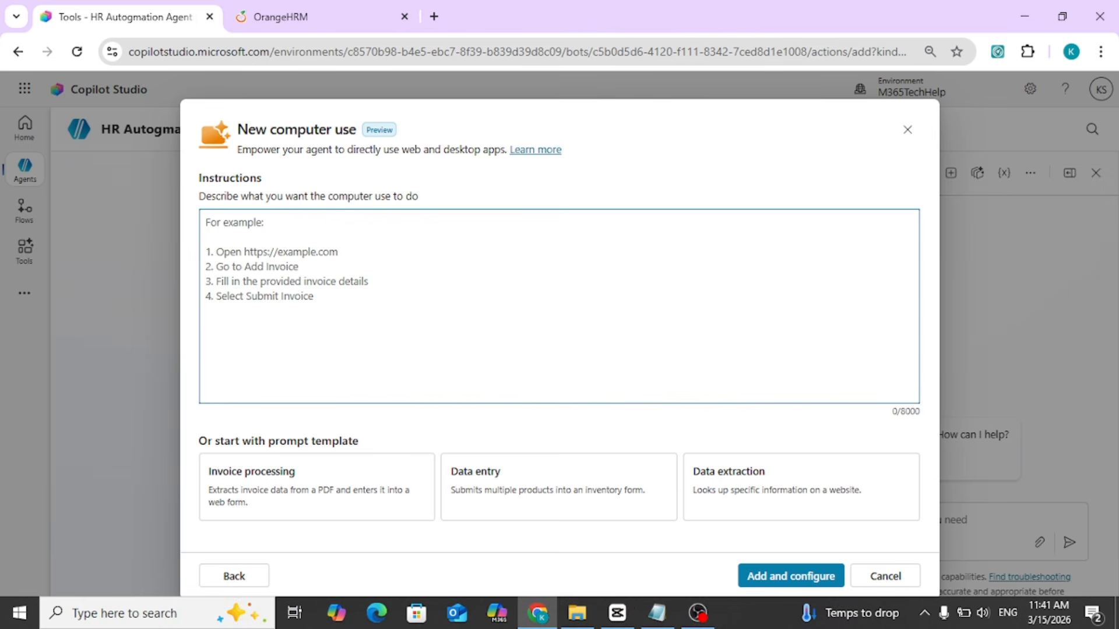
left_click(658, 615)
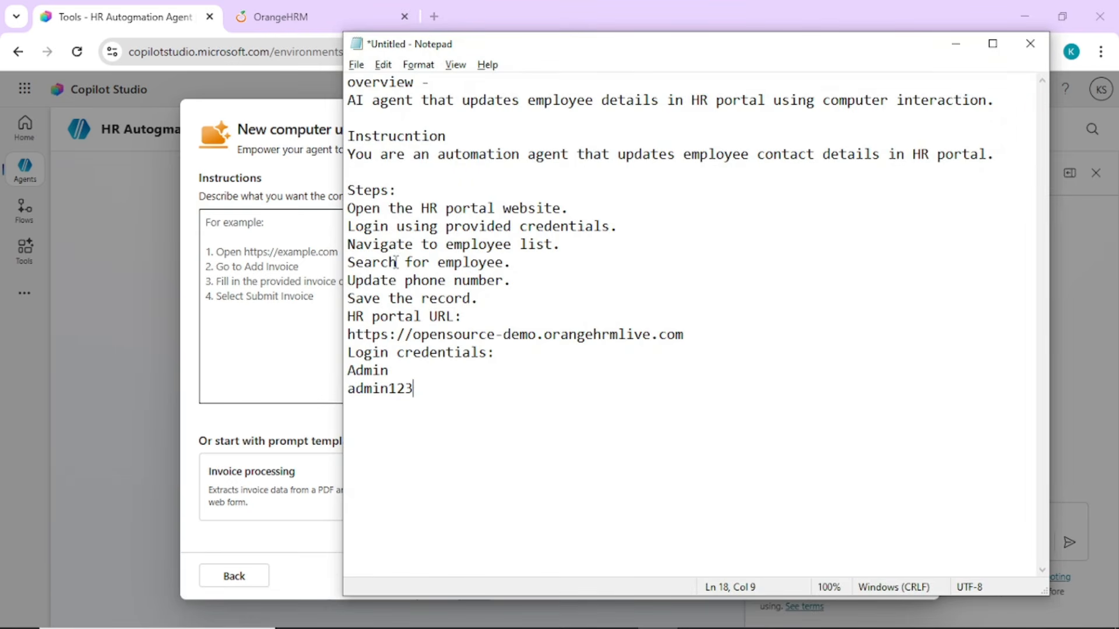
right_click(372, 236)
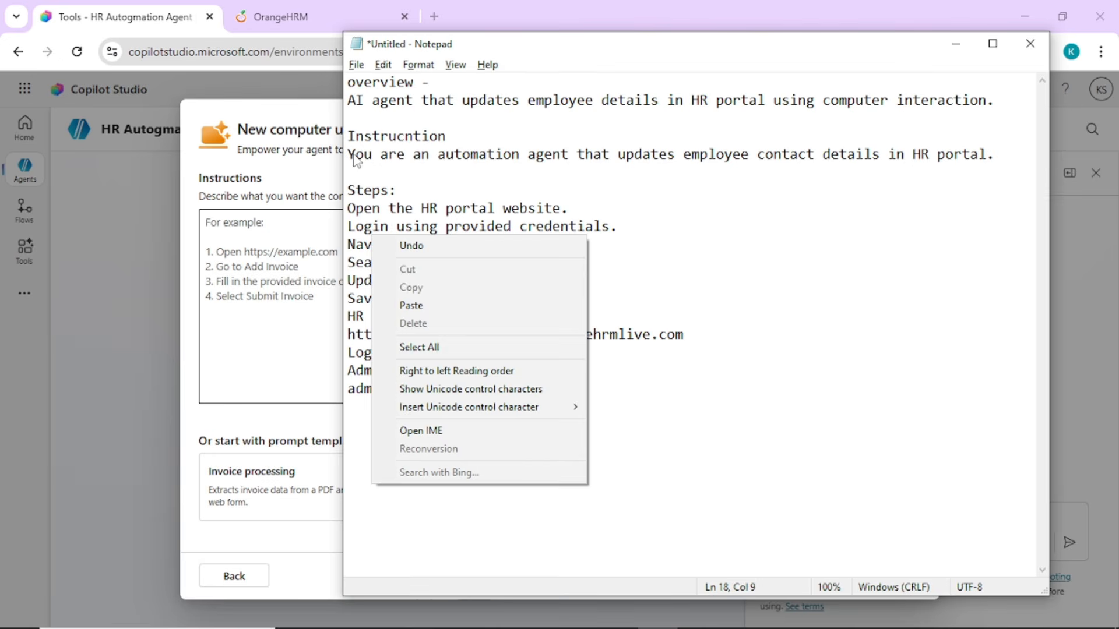
left_click(355, 155)
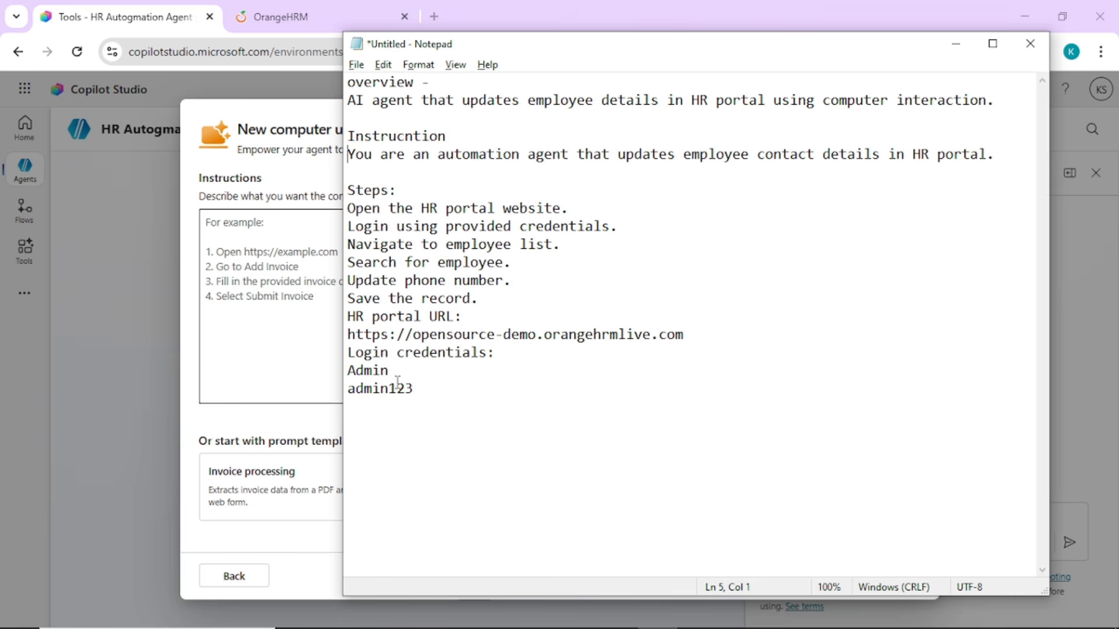
left_click(479, 299)
key("Return")
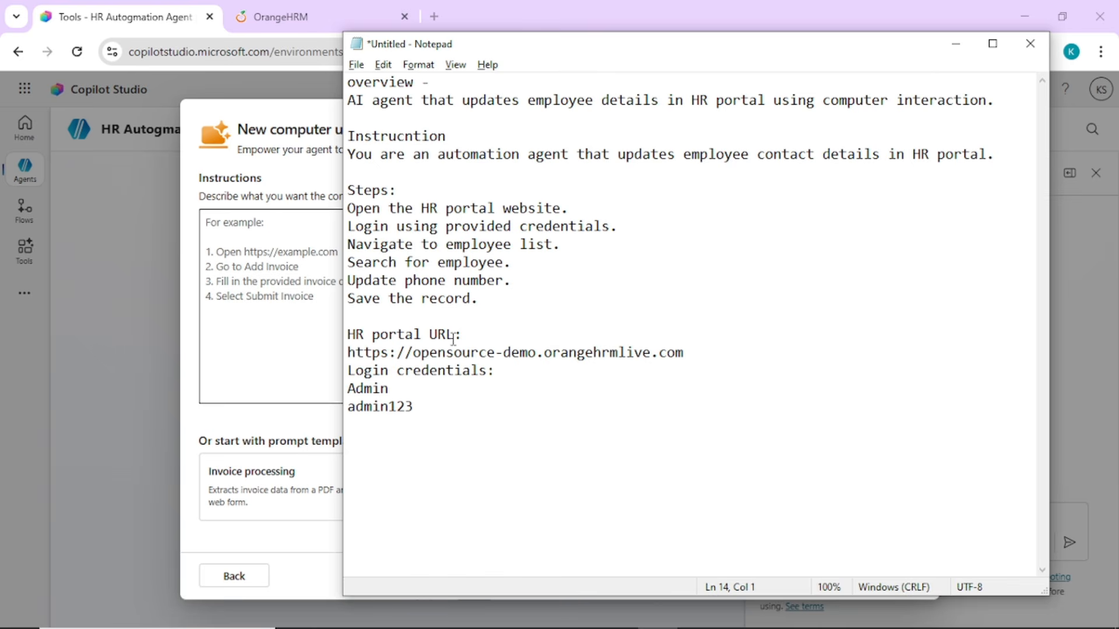
left_click(476, 332)
left_click_drag(348, 352, 686, 352)
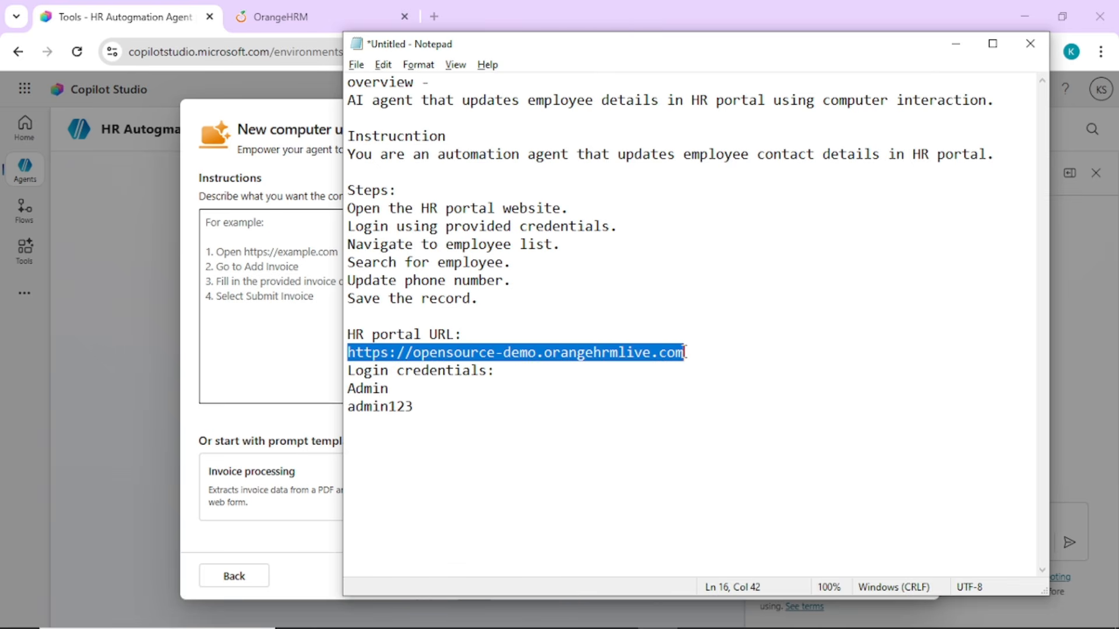
Switch to OrangeHRM, log in with the demo username and password, and dismiss the password warning
left_click(282, 17)
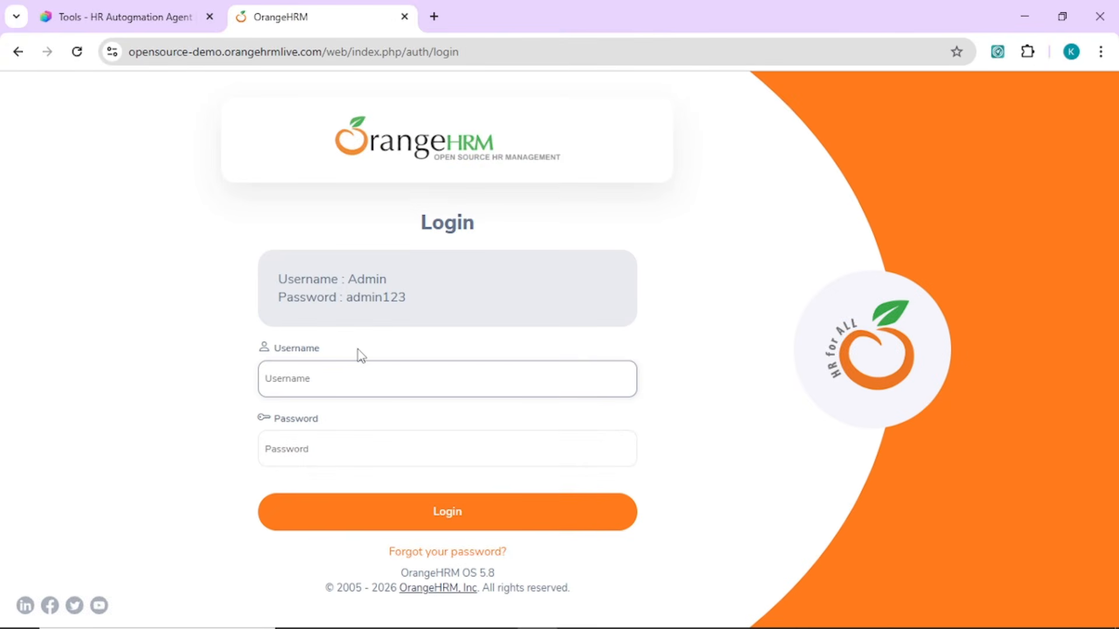
type("Admin")
left_click(322, 449)
type("admin123")
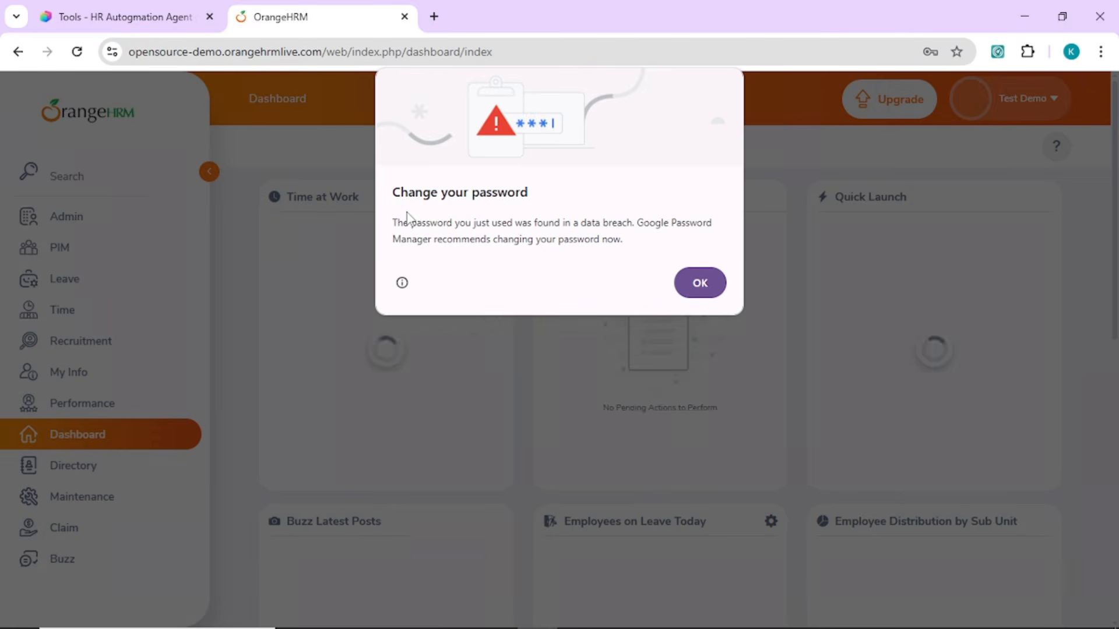
left_click(710, 284)
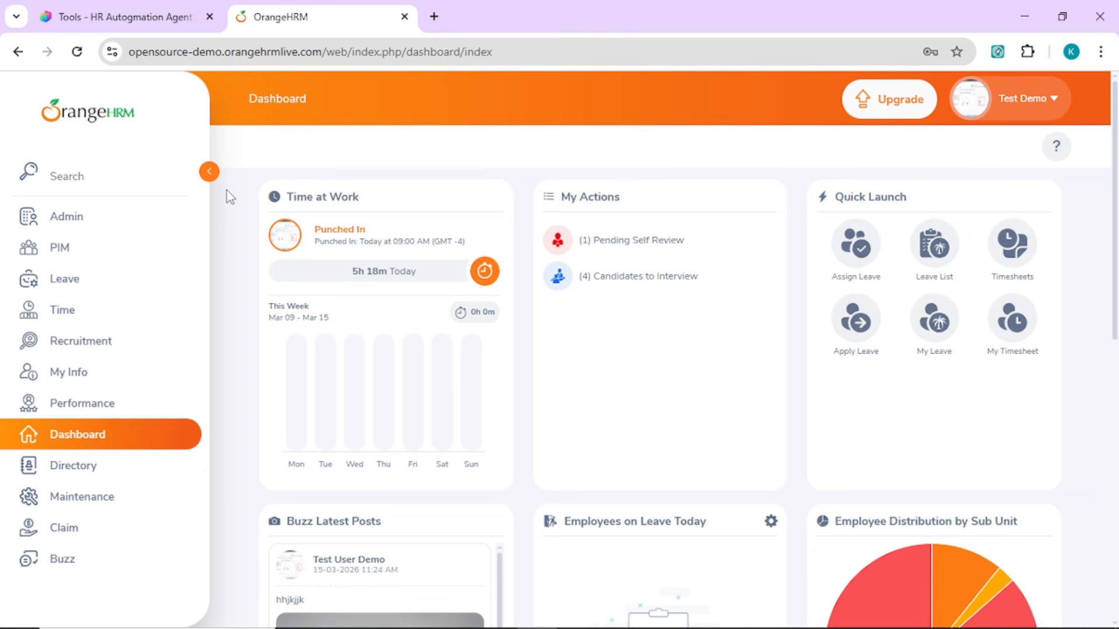
Search the PIM employee list by the employee's first name
left_click(77, 242)
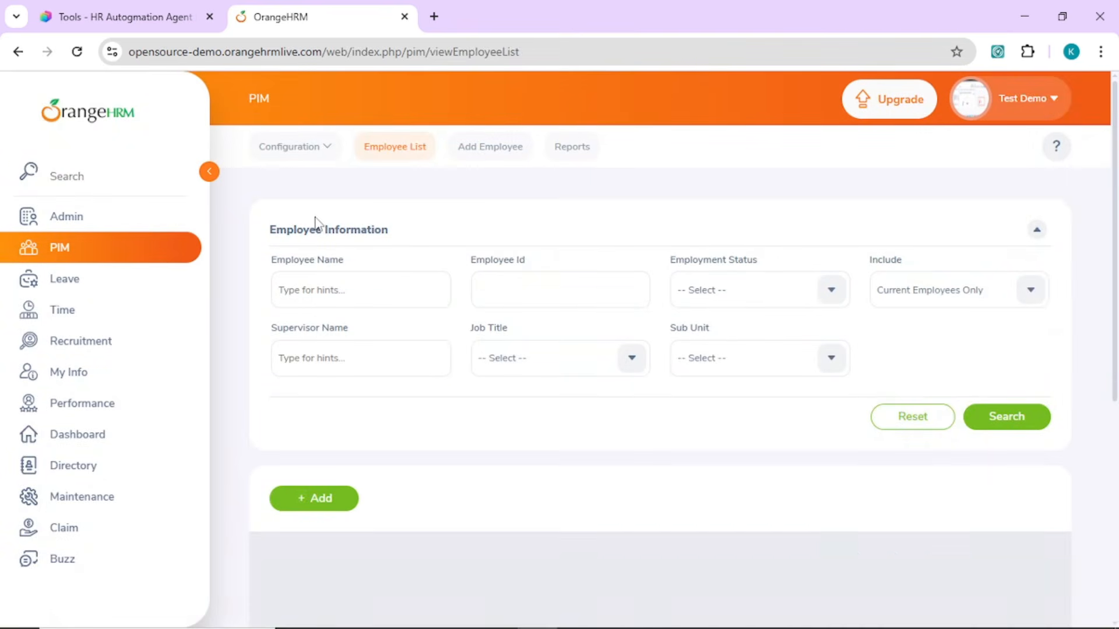
left_click(388, 287)
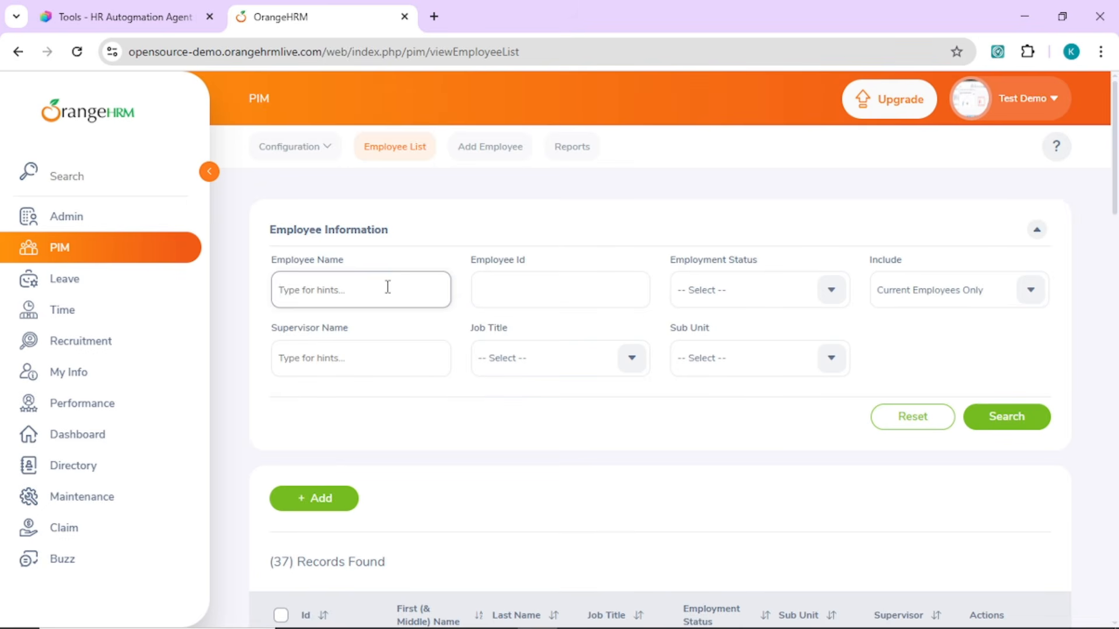
type("john")
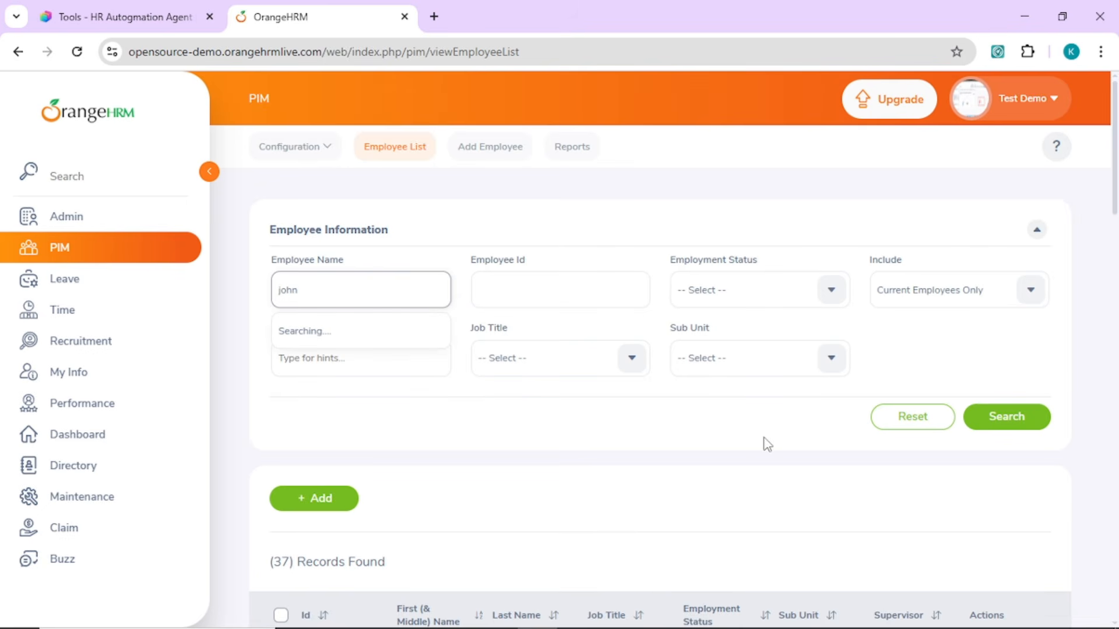
left_click(1004, 419)
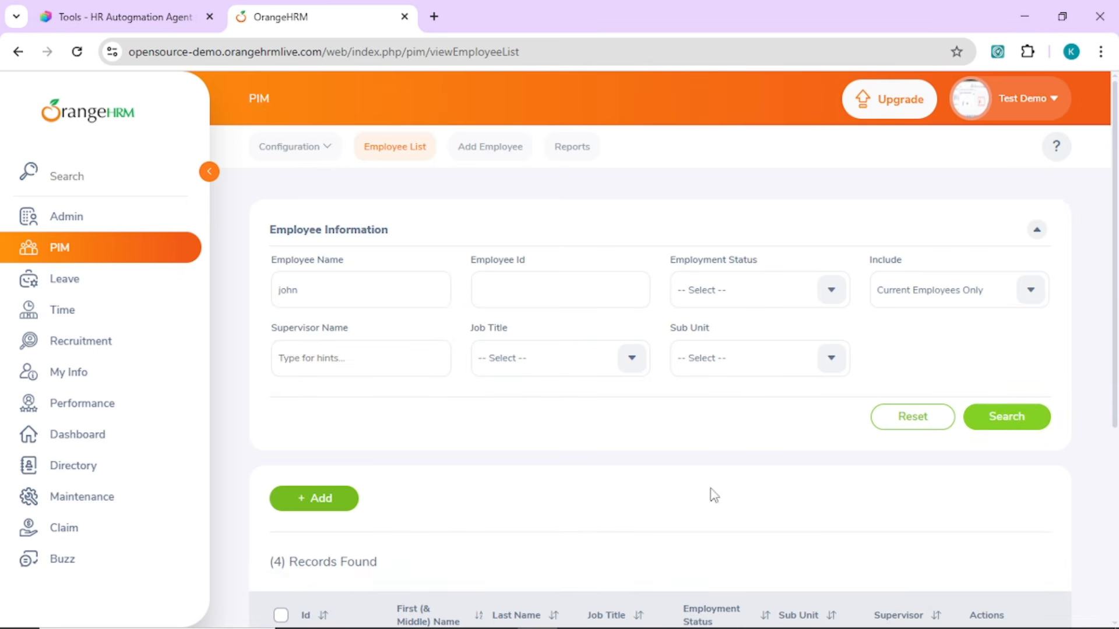
scroll(462, 425, "down", 3)
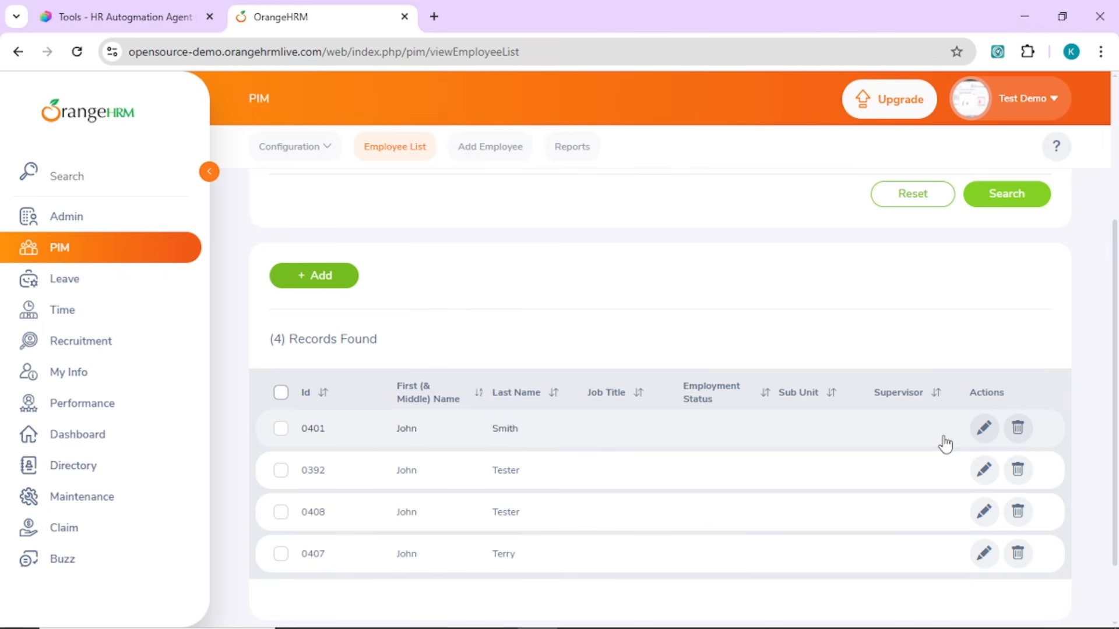
Open the first matching employee's record and examine the phone and email fields in its contact details
left_click(983, 432)
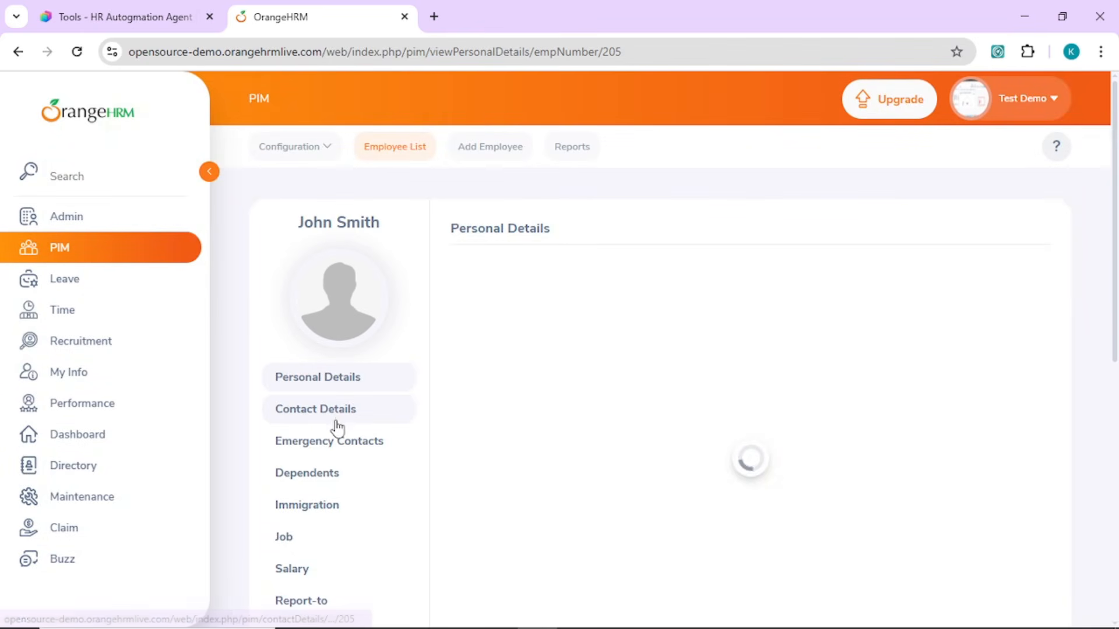
left_click(337, 422)
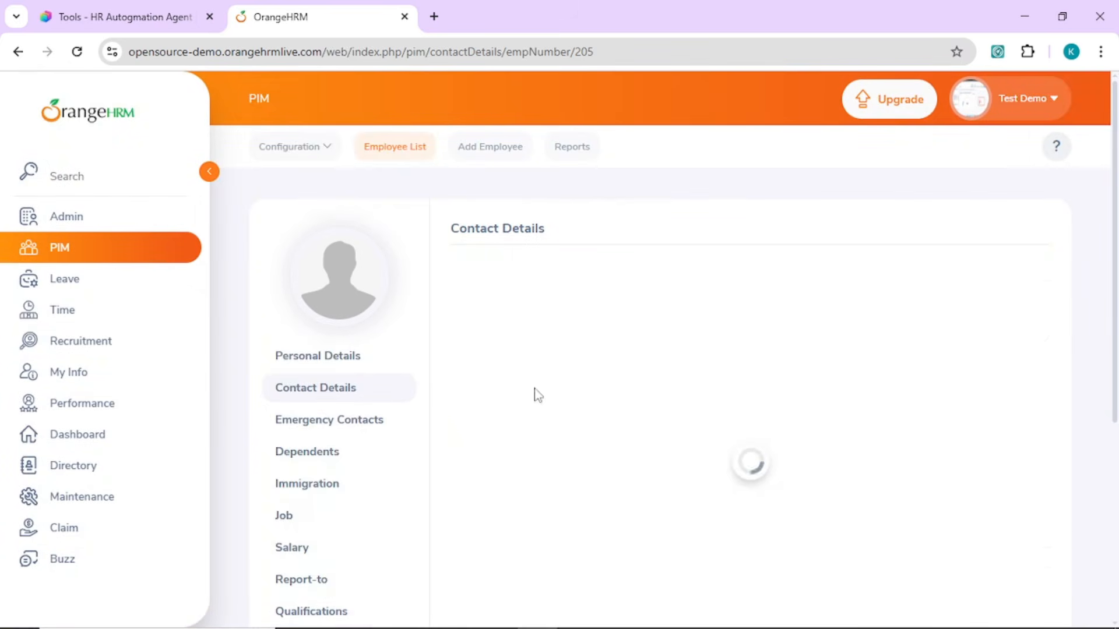
scroll(1110, 370, "down", 5)
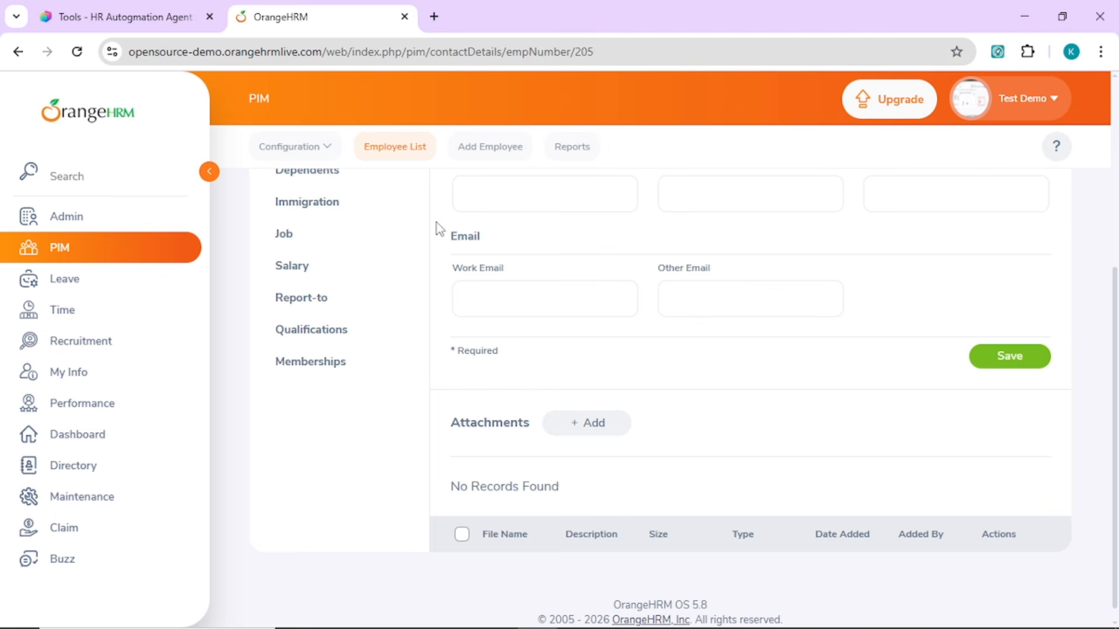
Switch to Copilot Studio and fill the new computer use instructions with the text drafted in Notepad, including the portal URL, login username and password
left_click(135, 20)
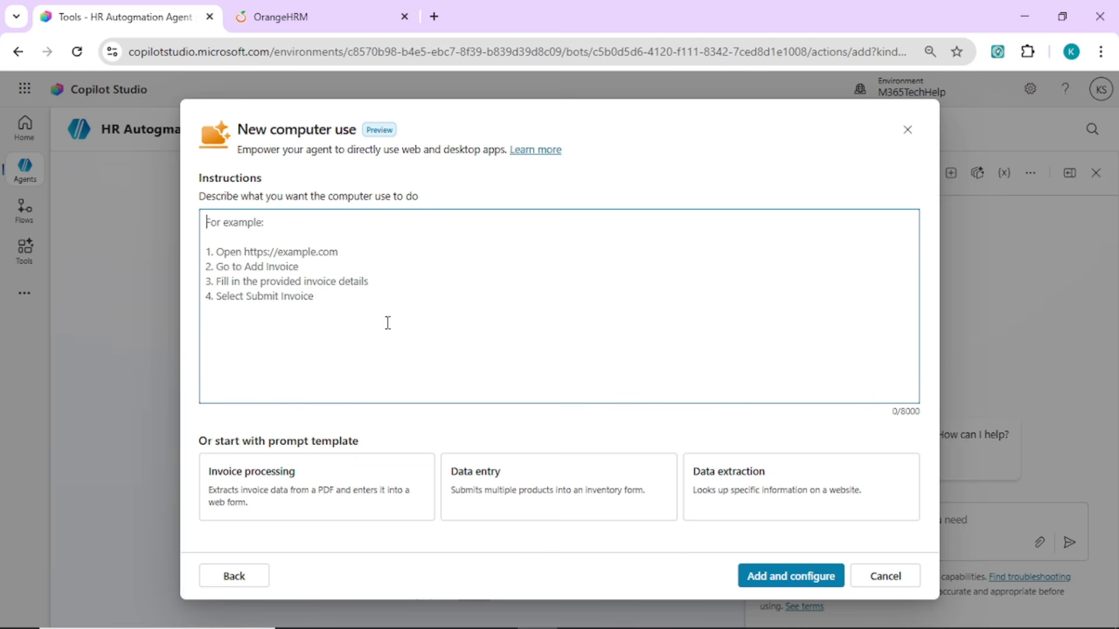
left_click(389, 264)
mouse_move(617, 612)
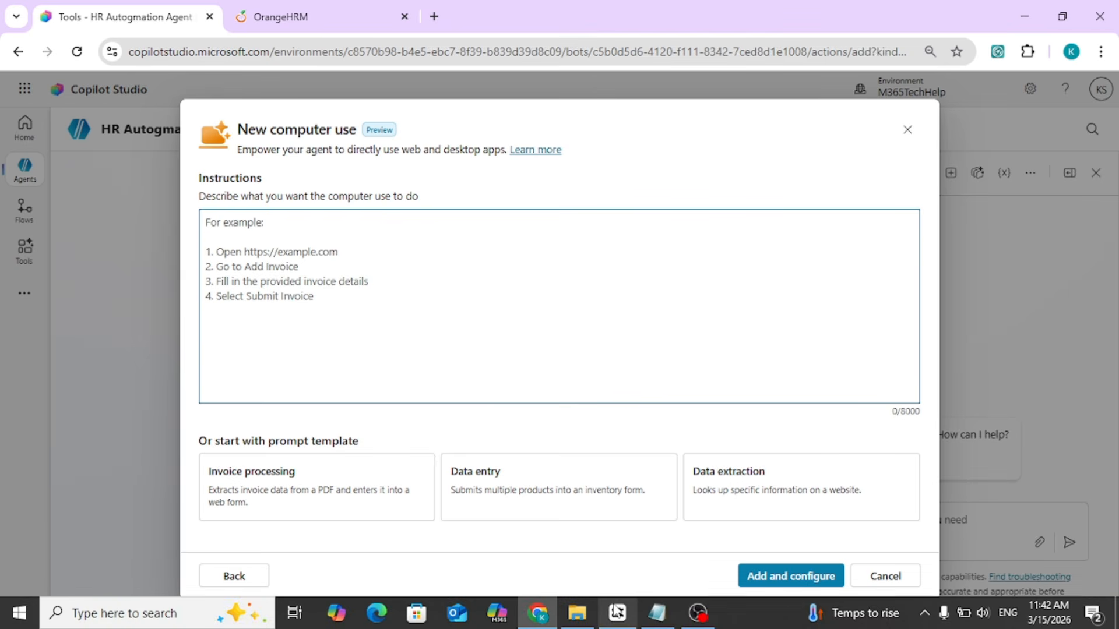
left_click(656, 613)
left_click(473, 422)
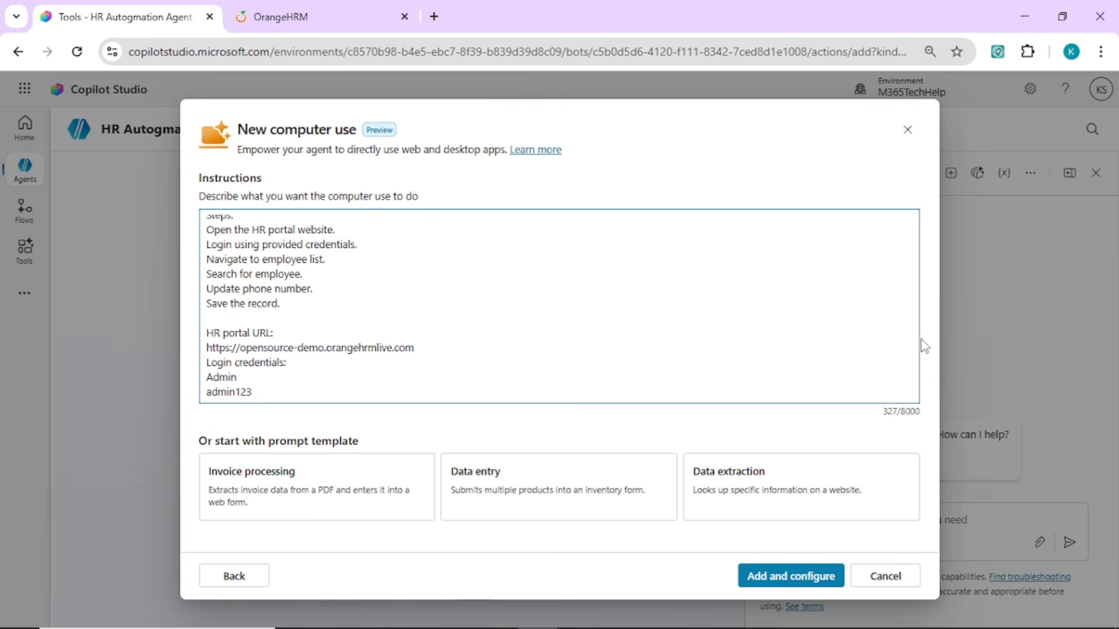
scroll(912, 302, "up", 2)
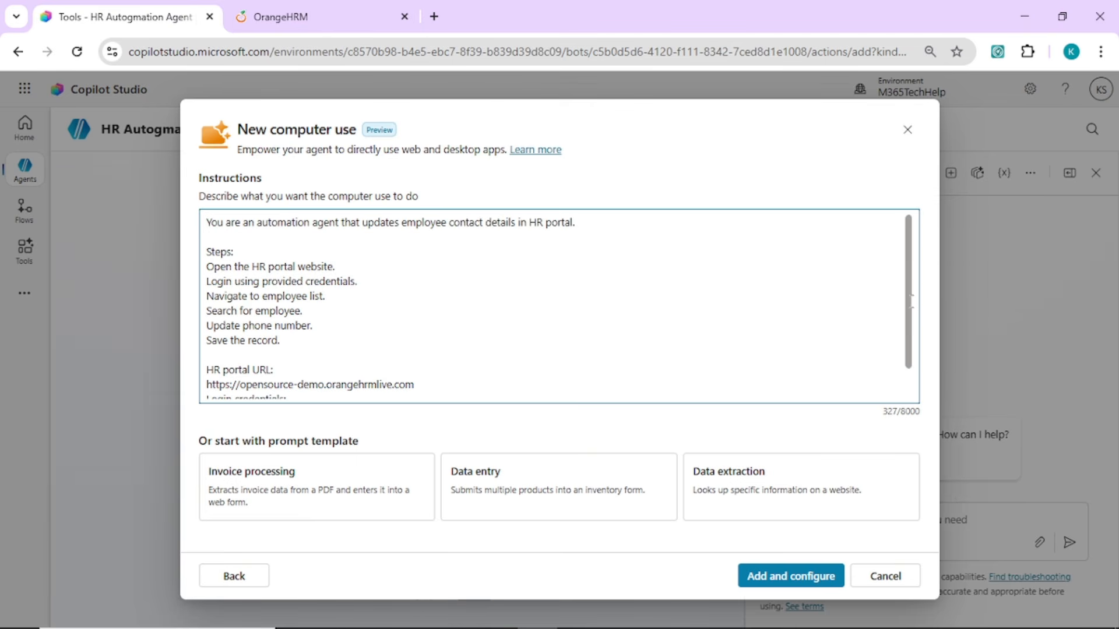
scroll(912, 291, "down", 2)
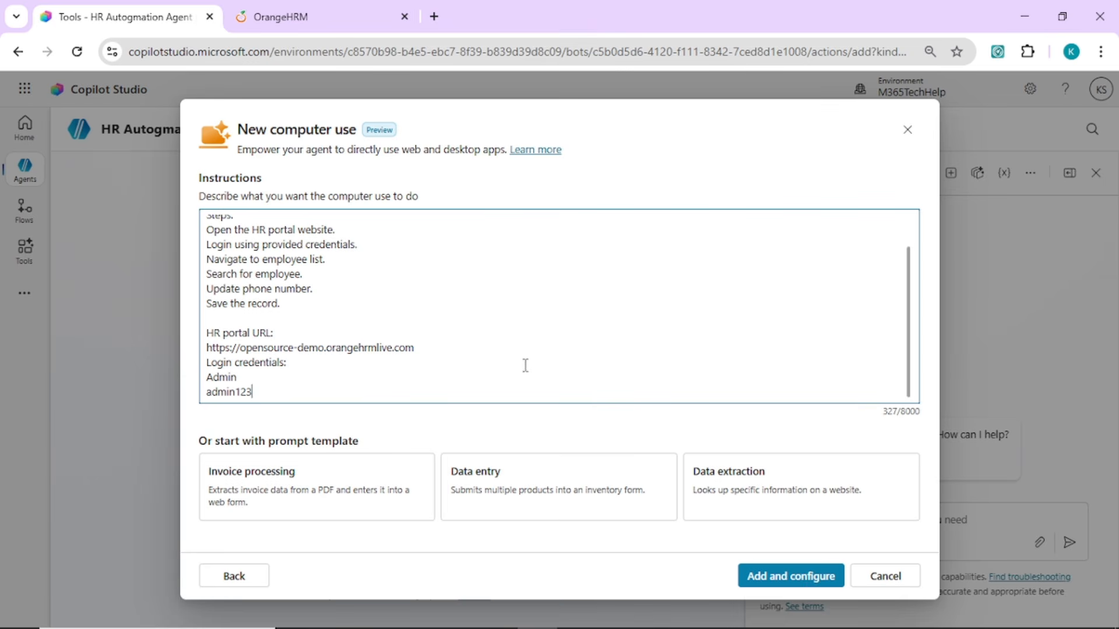
Add the line "Verify the entry is updated." after "Save the record." in the instructions, and add the tool for configuration
left_click(541, 297)
key("ctrl+Home")
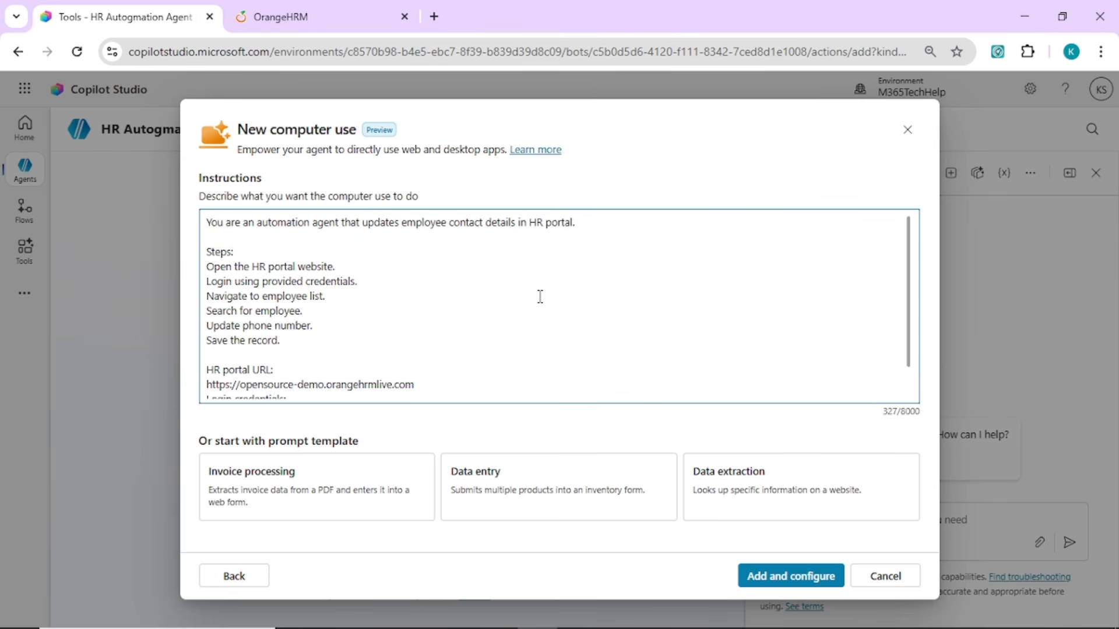
key("Return")
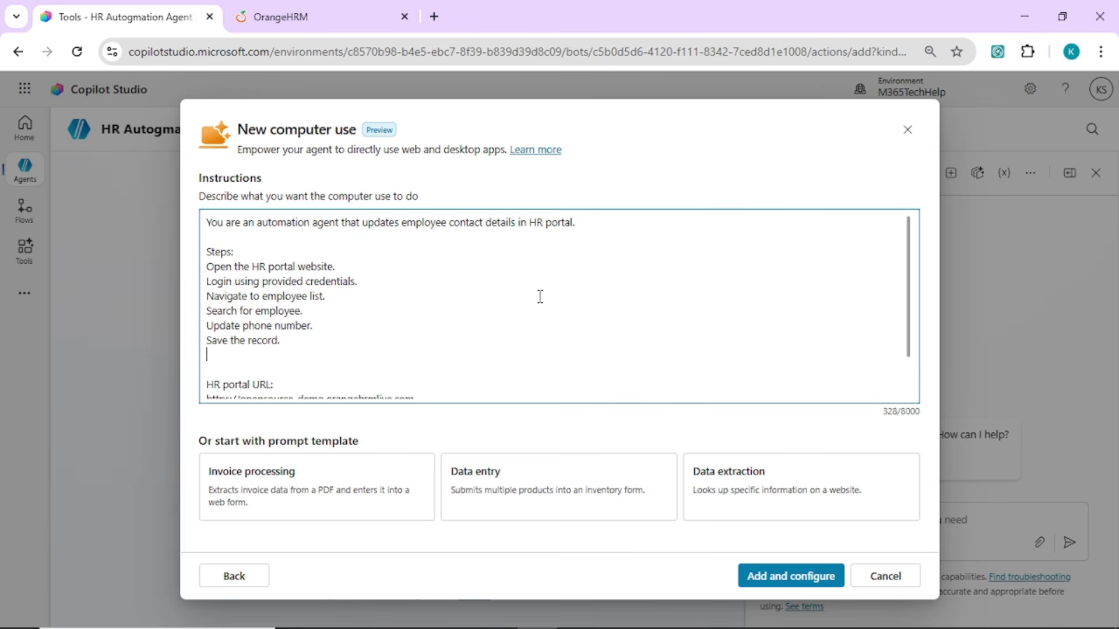
type("Verify the entry is updated.")
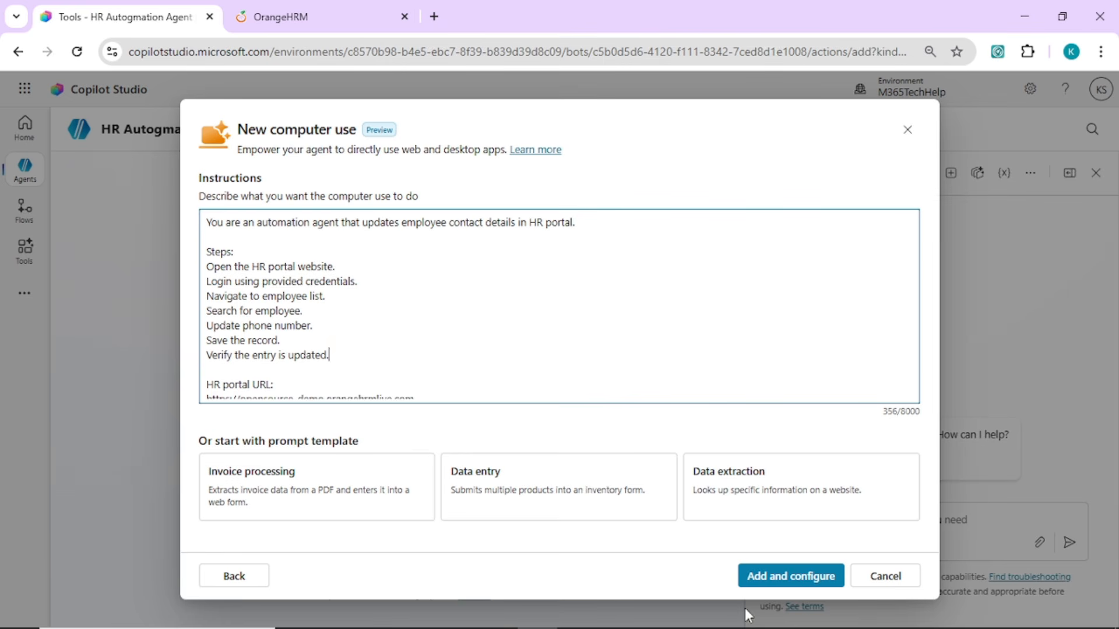
left_click(779, 578)
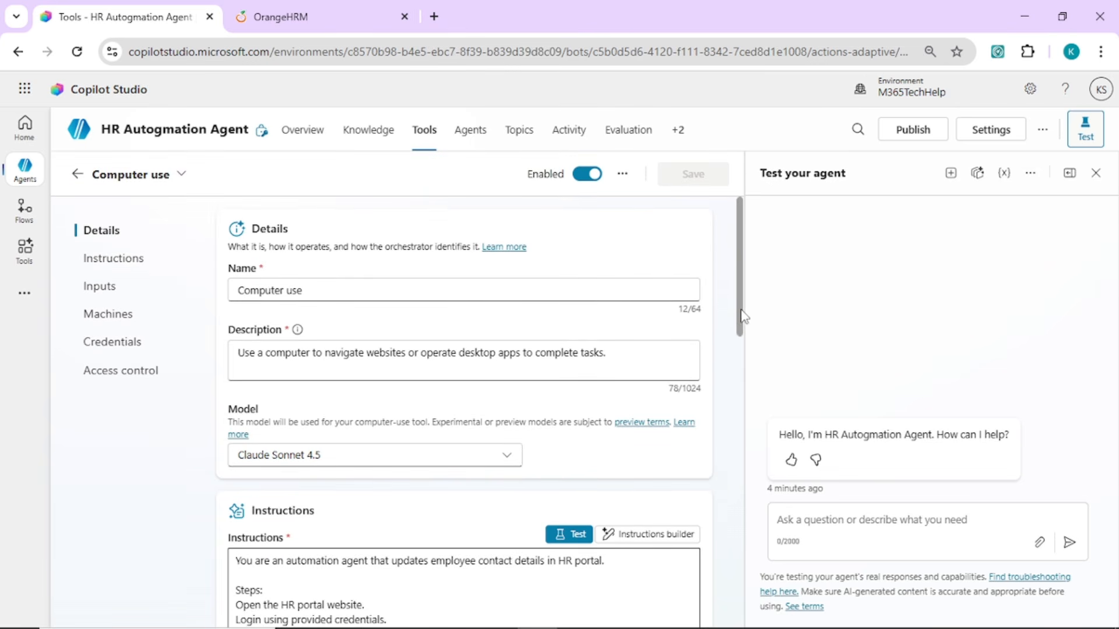
Add an input named MobileNumber with the description "mobile number of employee" to the Computer use tool
left_click_drag(740, 318, 748, 414)
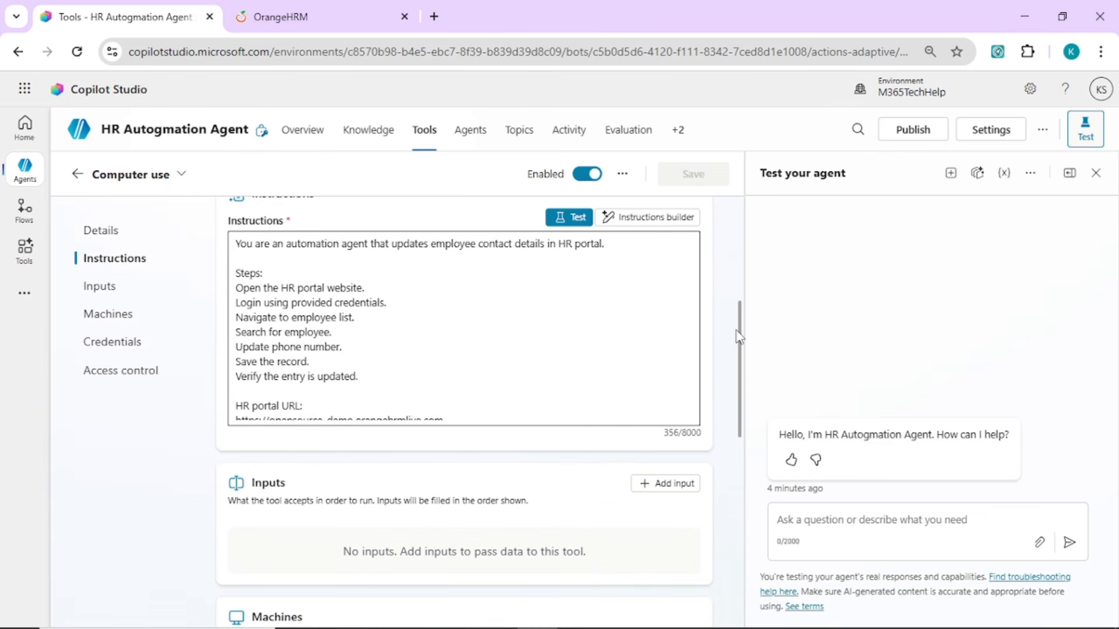
scroll(741, 361, "down", 2)
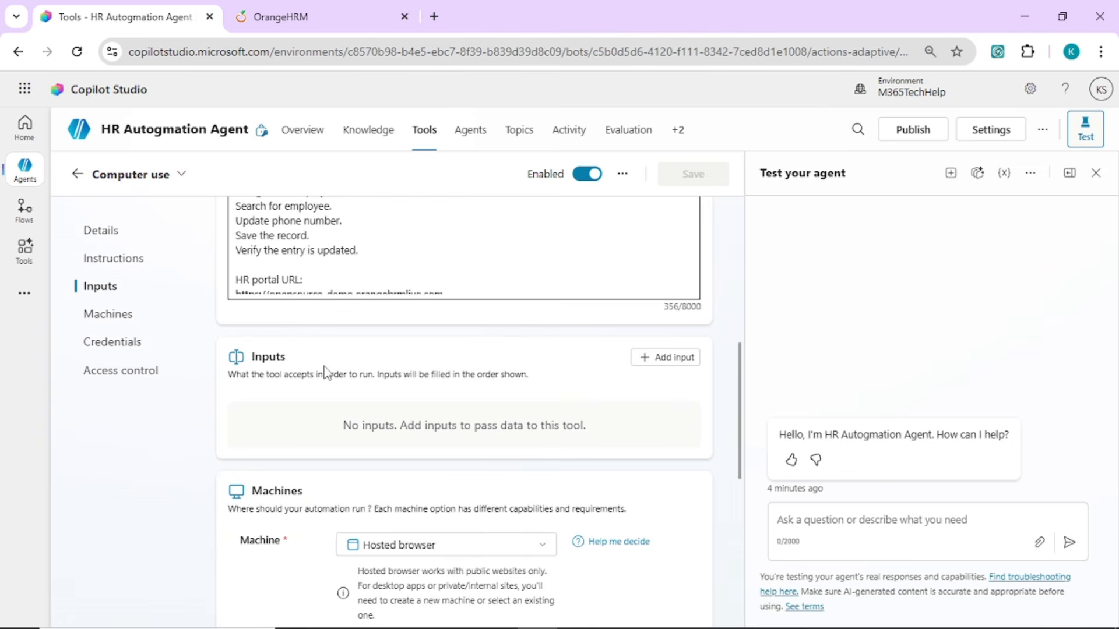
left_click(663, 362)
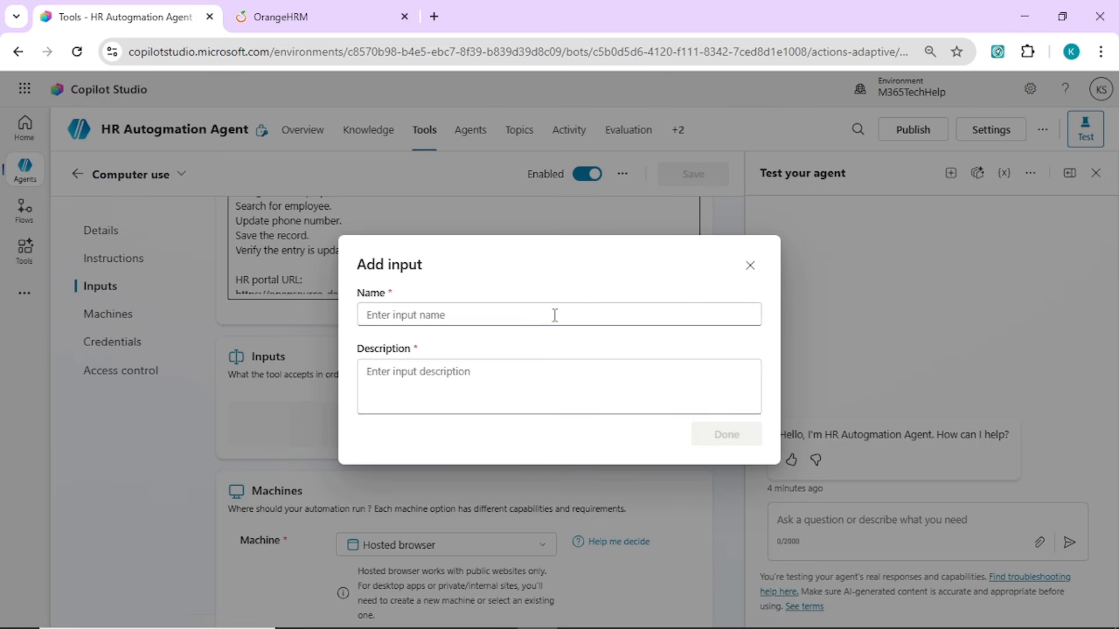
type("Mobile\\nu")
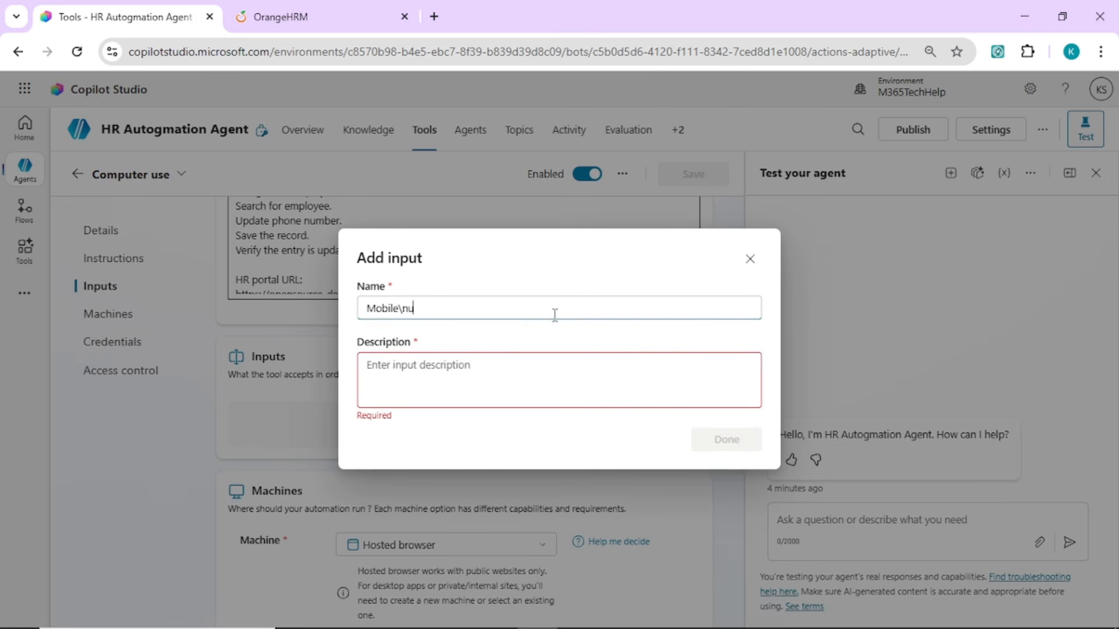
key("BackSpace")
type("Number")
left_click(440, 371)
type("mob")
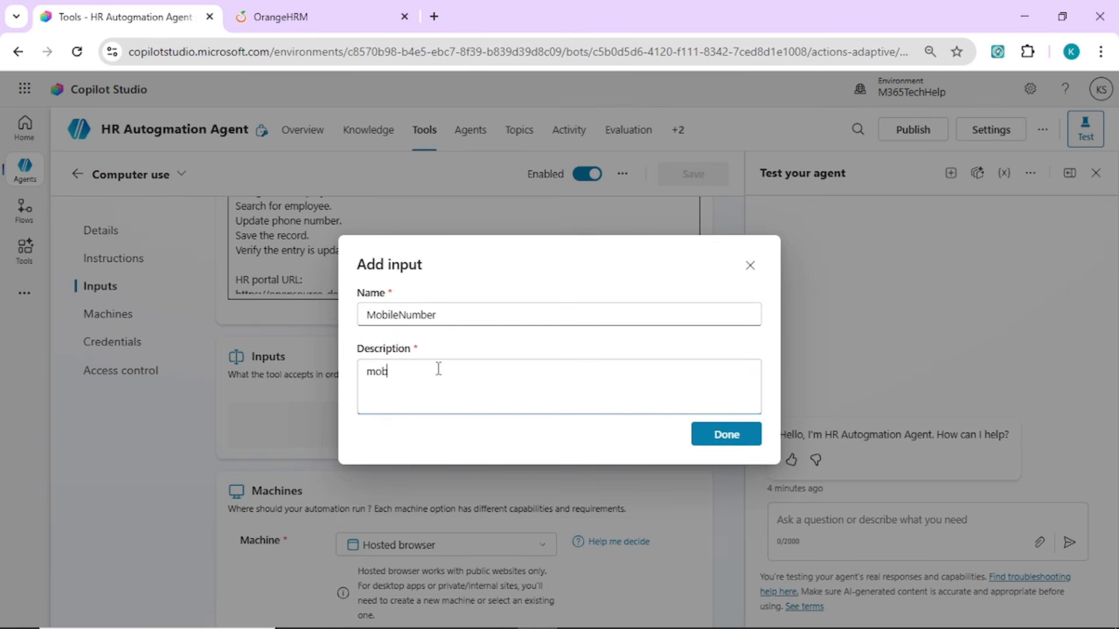
type("ile number of employee")
left_click(724, 434)
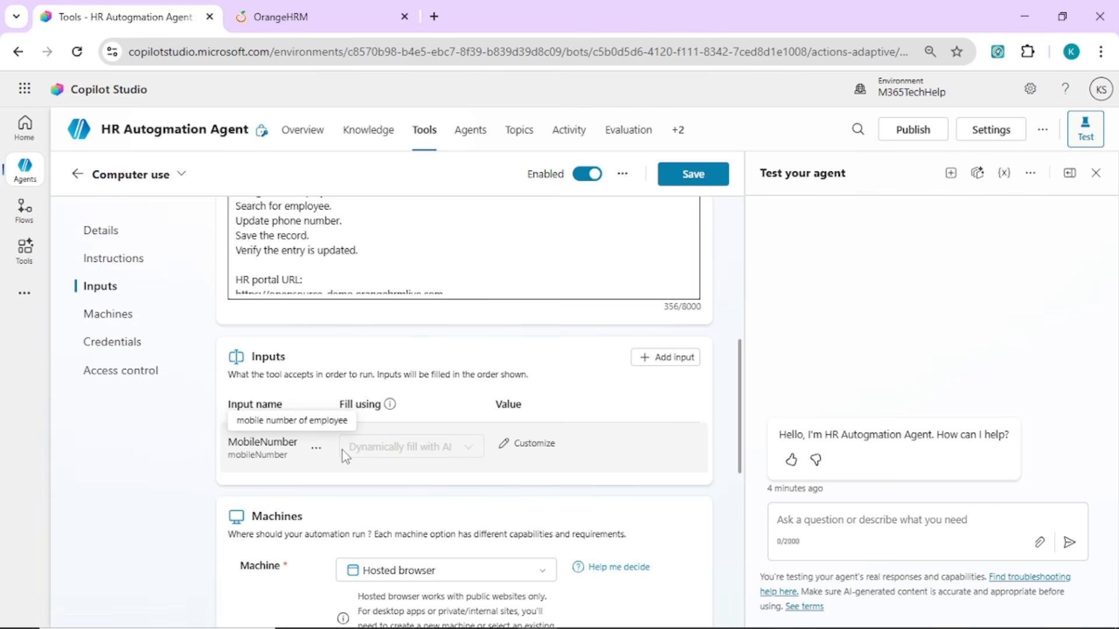
Examine the machine types and connections available for the Computer use tool
scroll(741, 451, "down", 3)
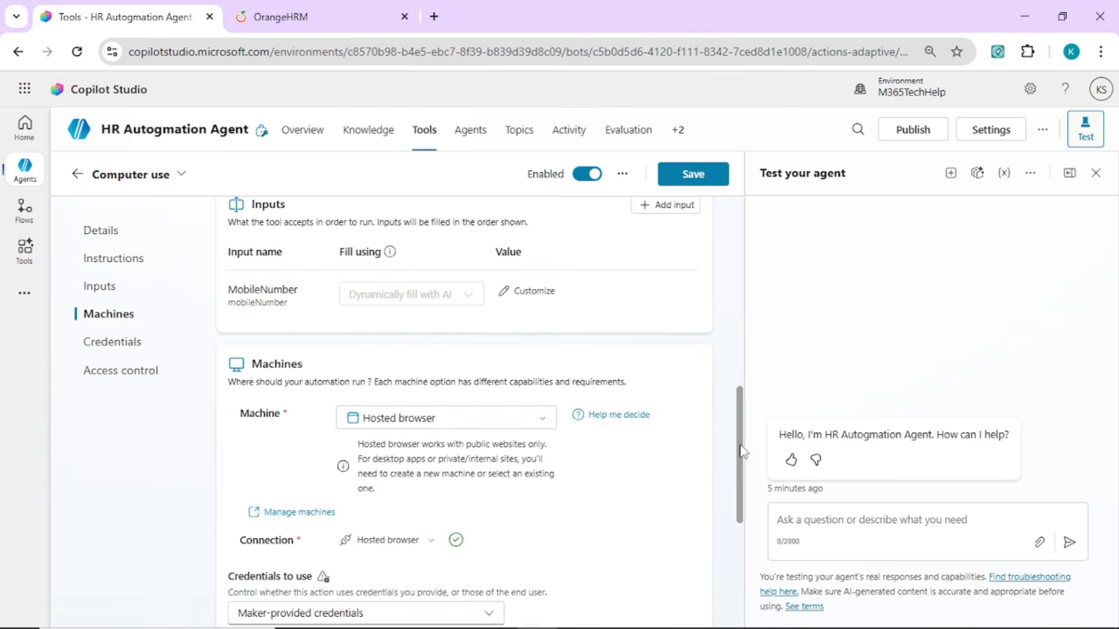
left_click_drag(740, 446, 741, 458)
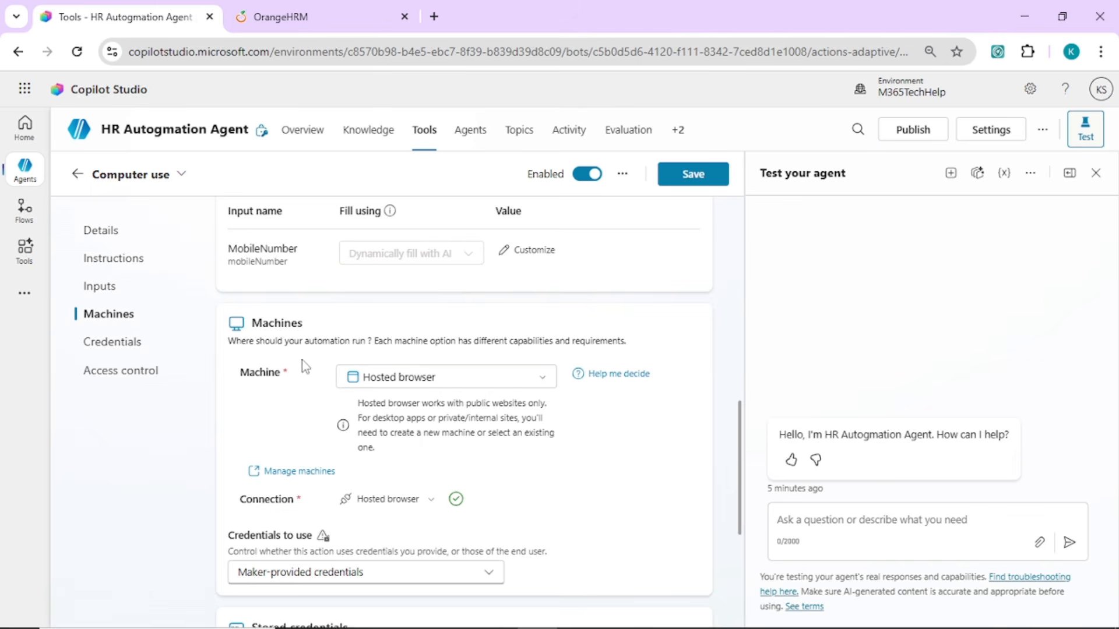
left_click(434, 382)
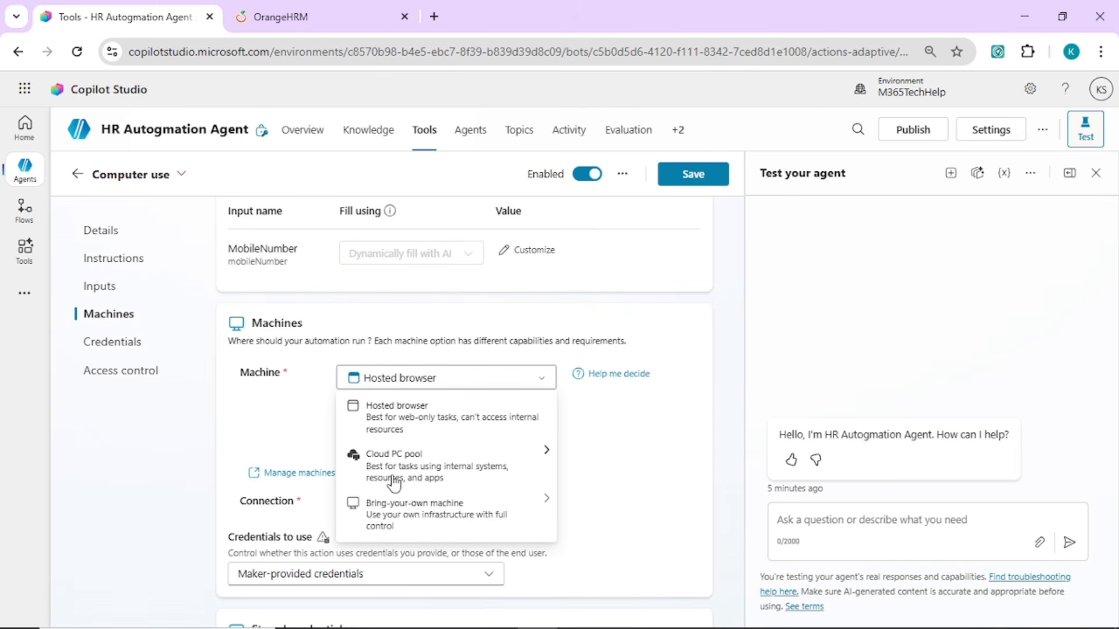
mouse_move(407, 509)
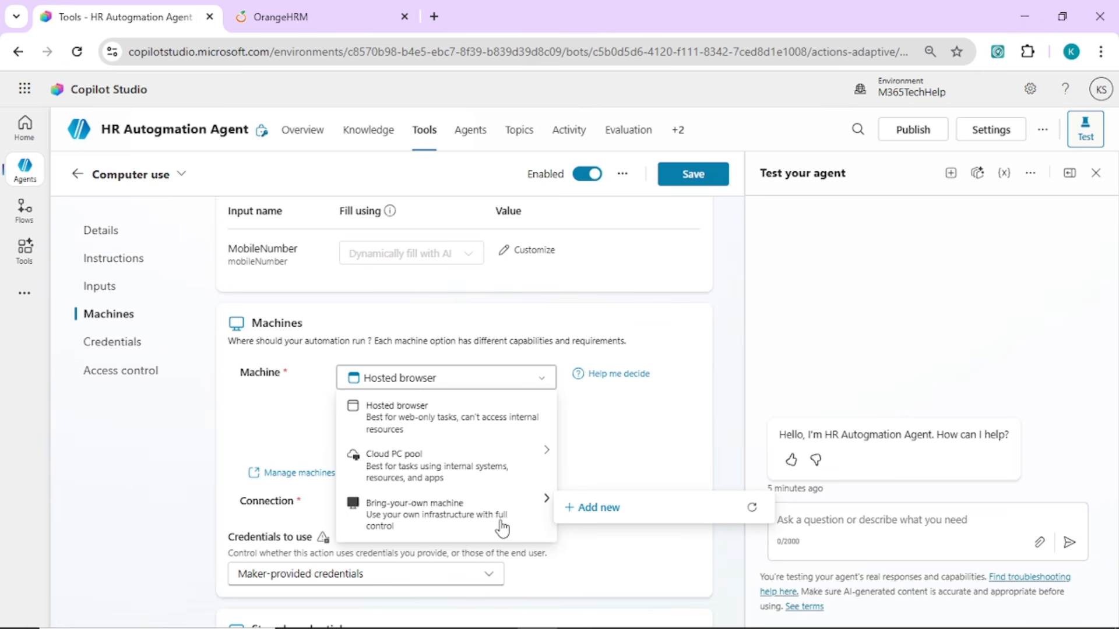
left_click(418, 518)
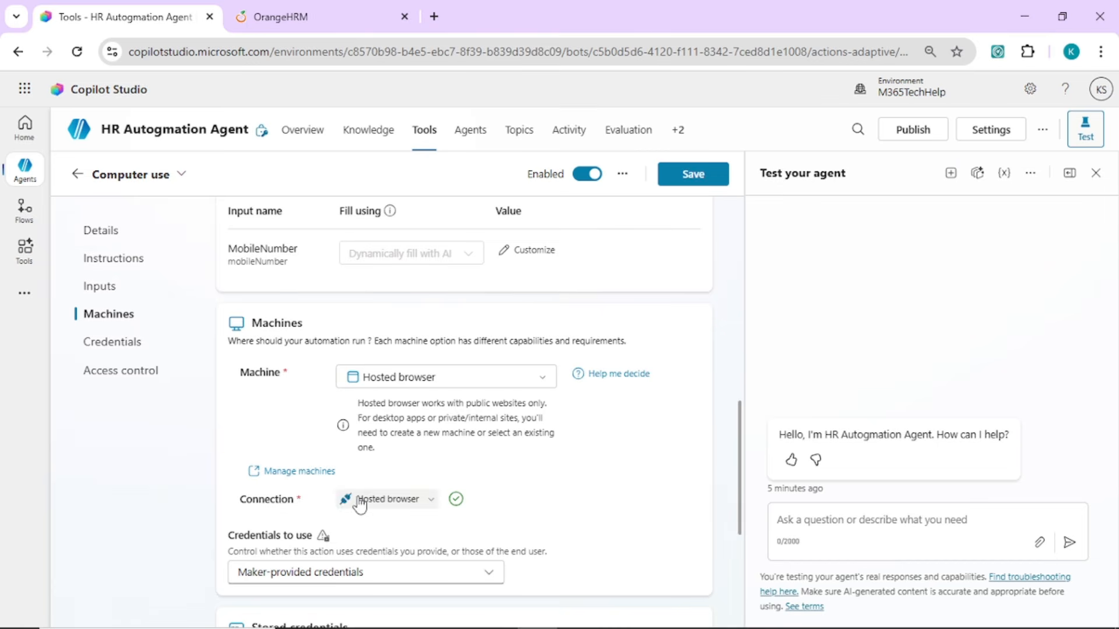
left_click(408, 504)
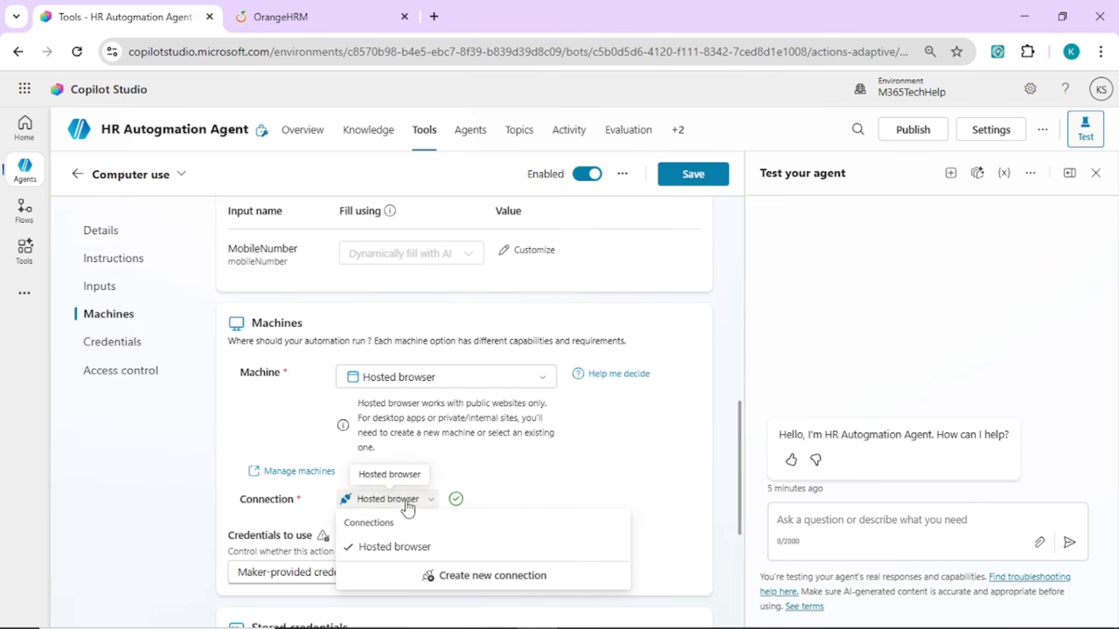
left_click(676, 434)
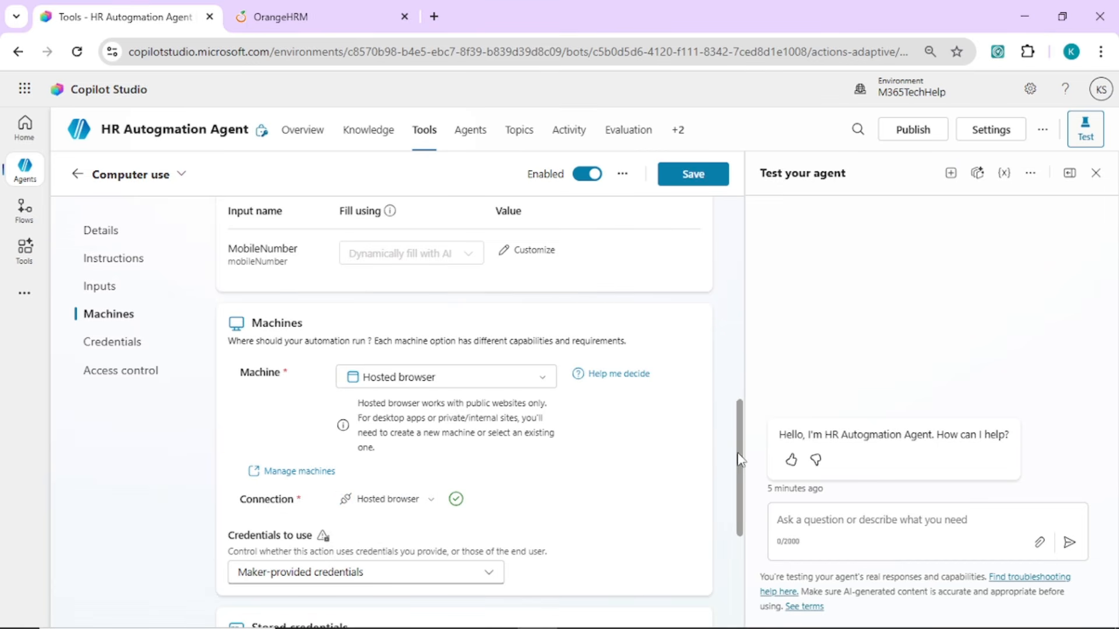
Choose Maker-provided credentials as the credentials to use, review the access control settings, and save the tool
scroll(733, 431, "down", 3)
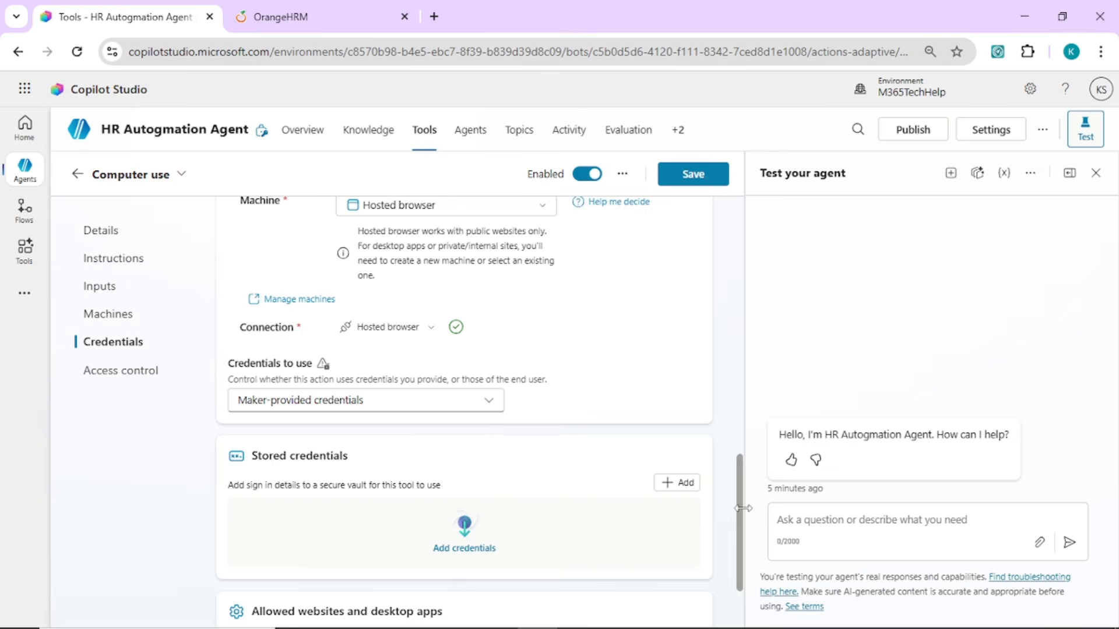
left_click(299, 401)
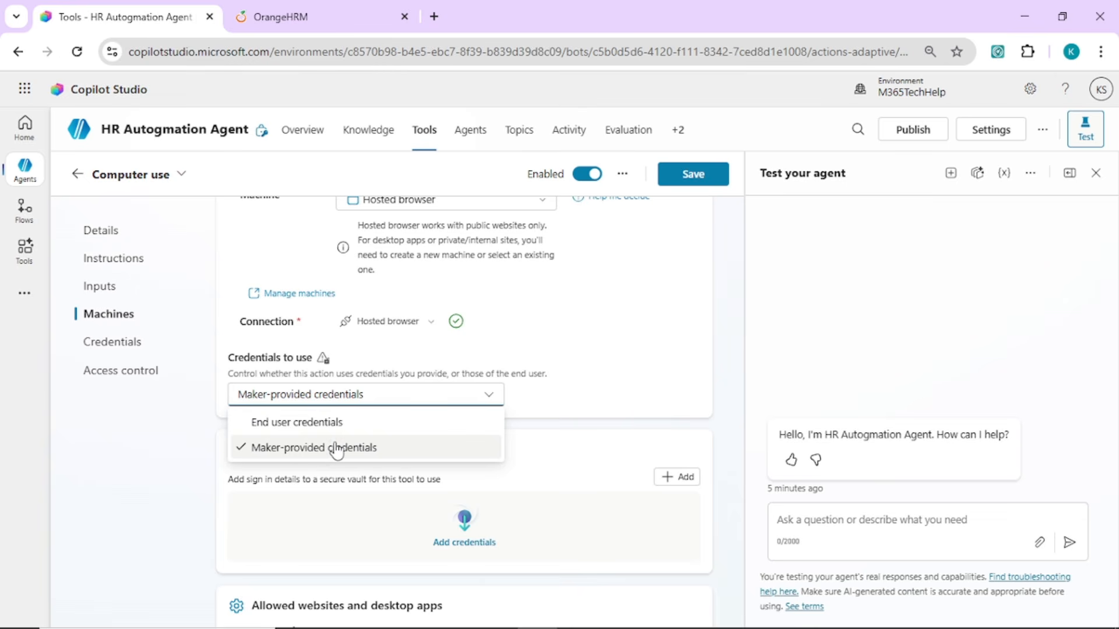
left_click(367, 449)
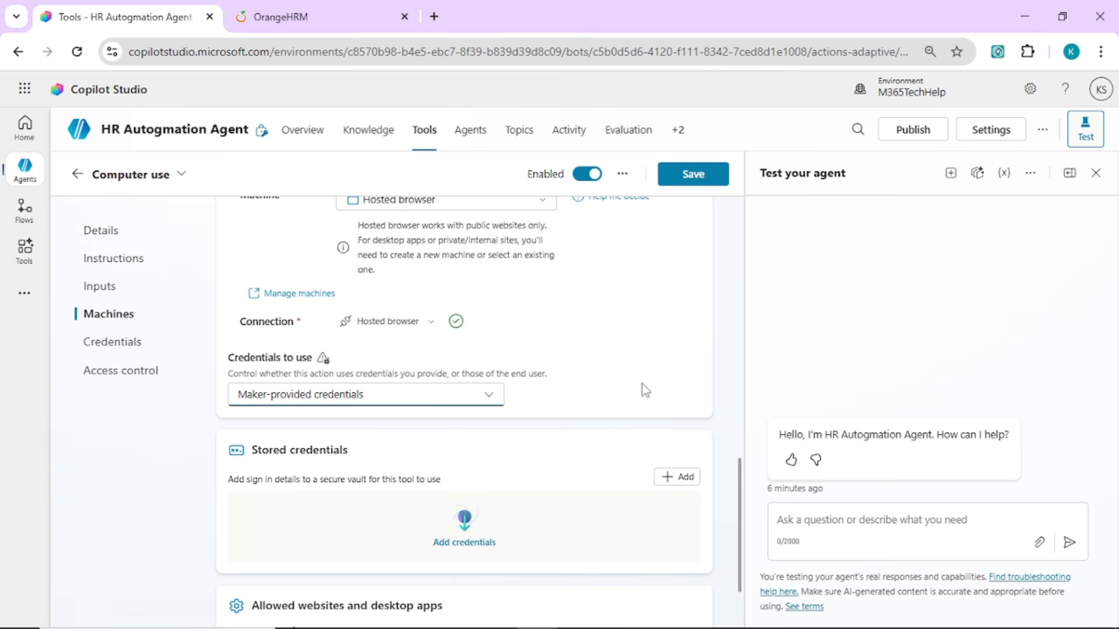
scroll(729, 515, "down", 2)
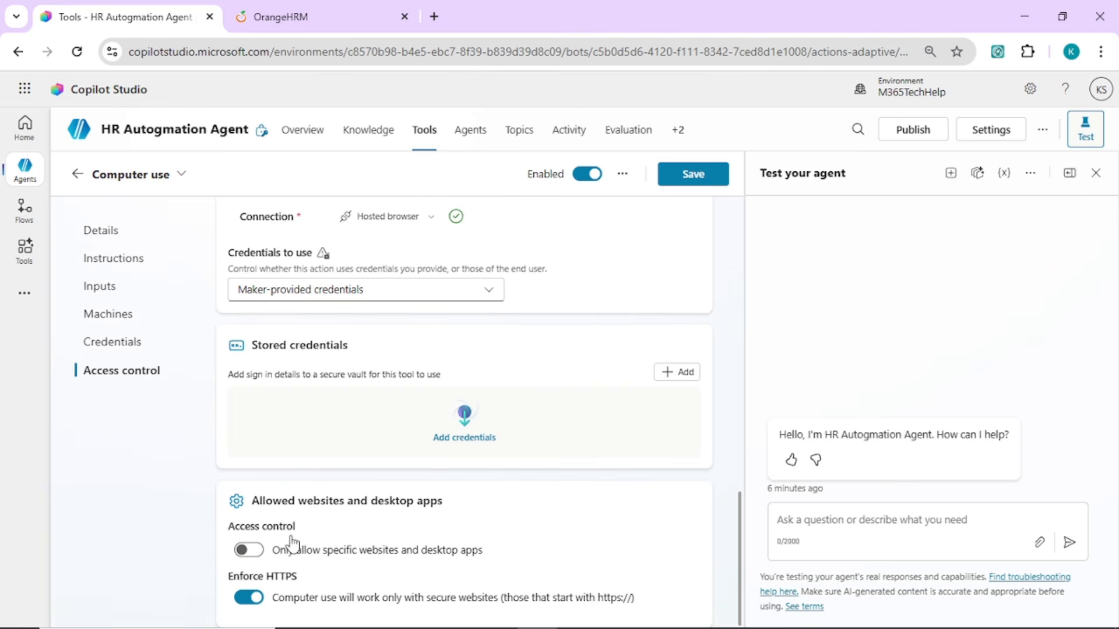
left_click_drag(739, 542, 737, 246)
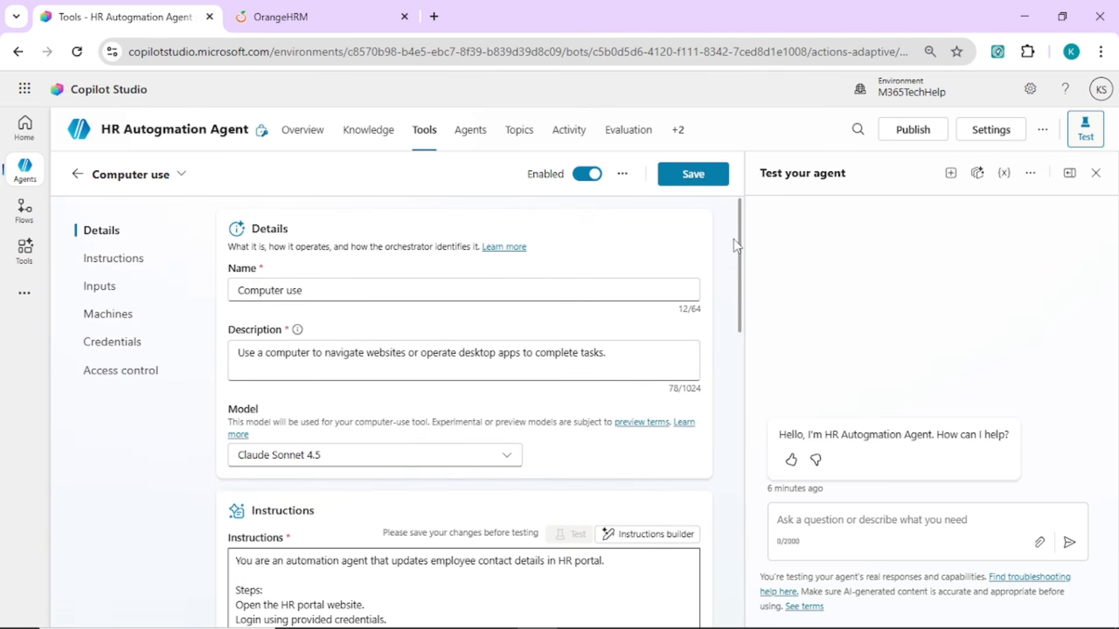
left_click(697, 187)
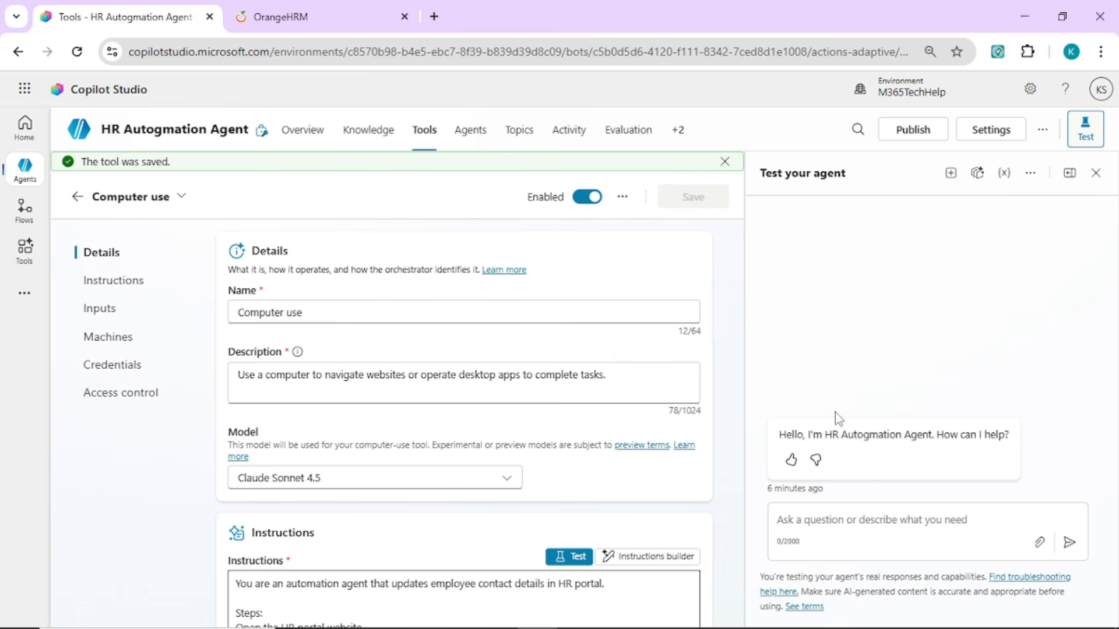
Send the test agent a request to update the mobile number, giving the new number and the employee's full name
left_click(823, 526)
type("u")
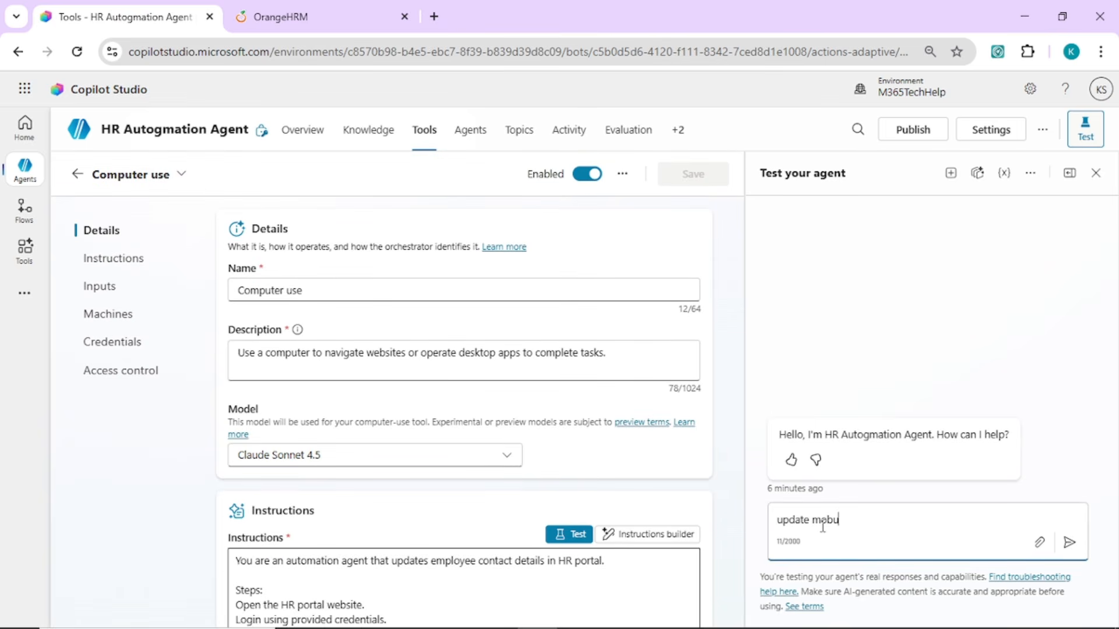
type("pdate mobilele number +971 1234")
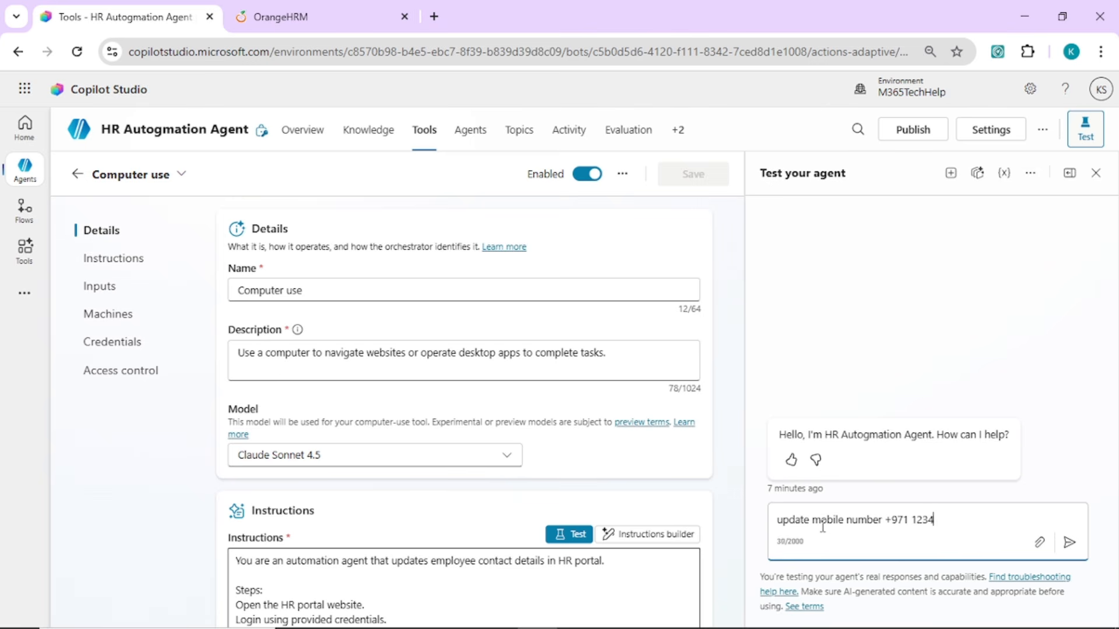
type("56 for employee Linda Anderson")
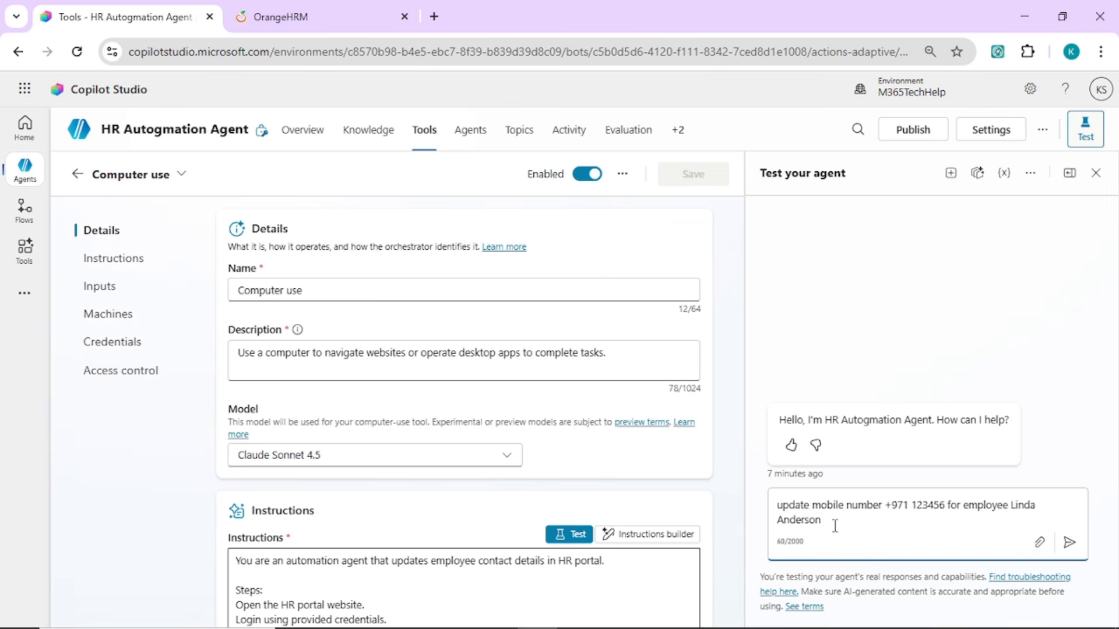
key("Return")
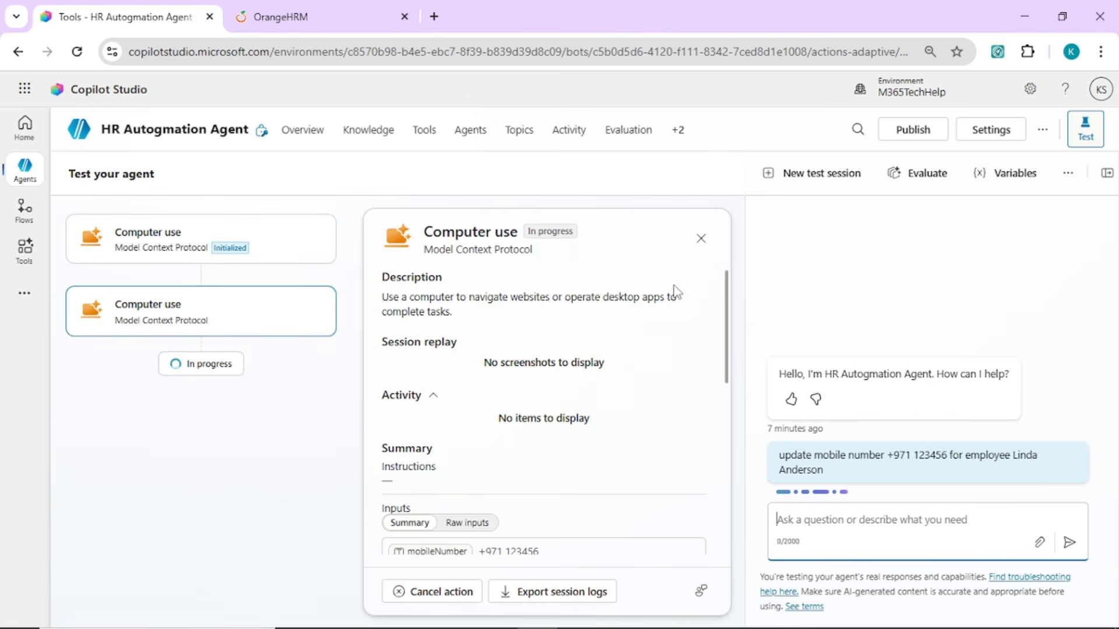
Examine the inputs, summary and machine details of the running Computer use session
scroll(728, 320, "down", 2)
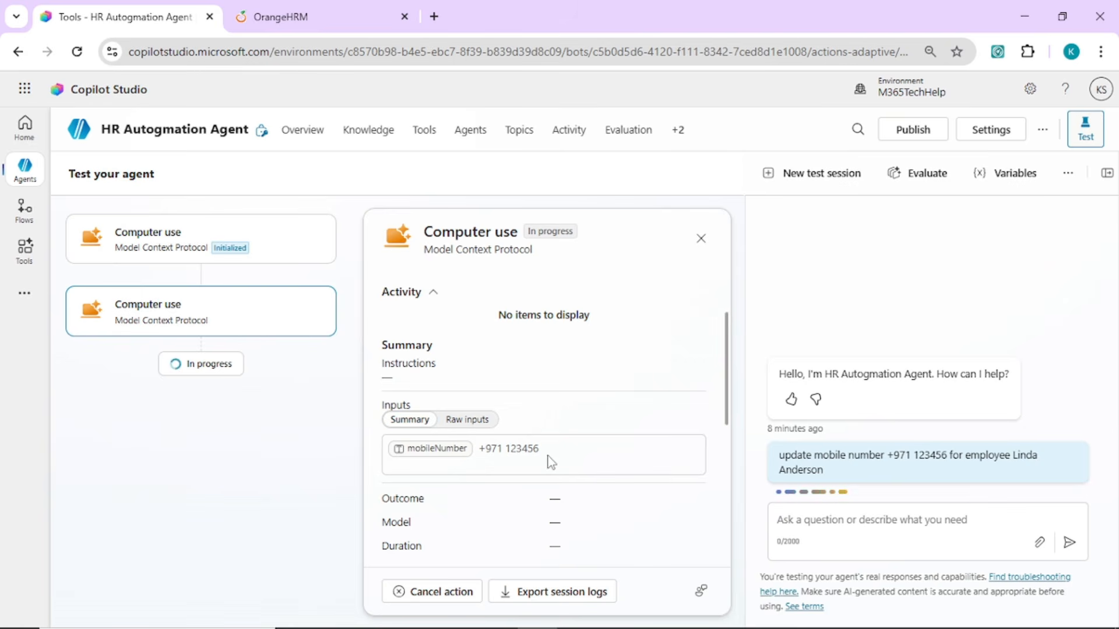
scroll(719, 350, "down", 3)
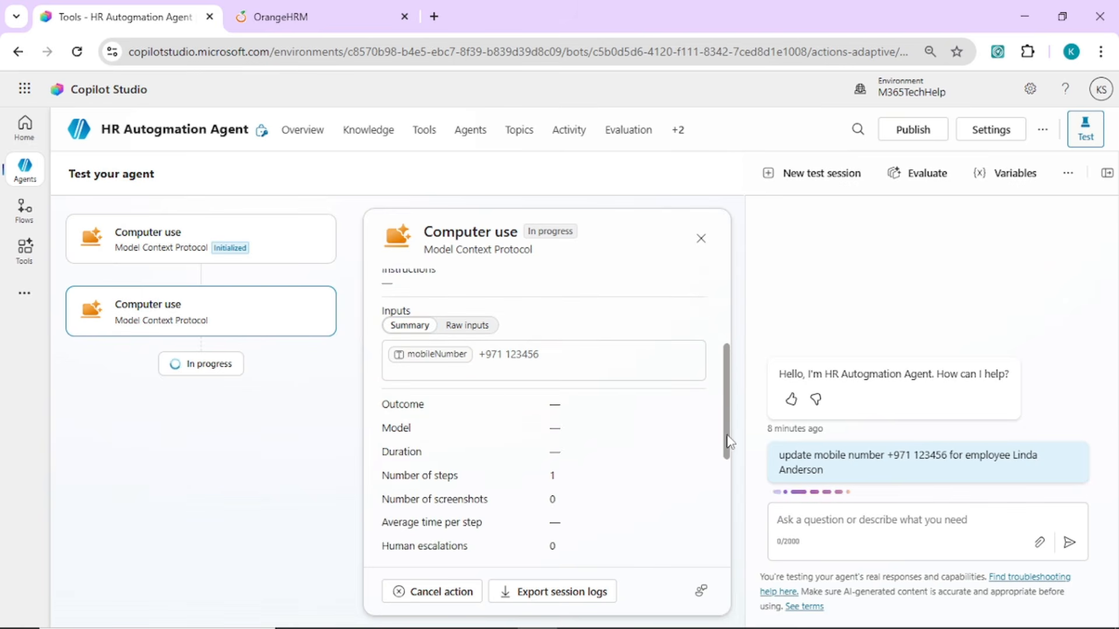
scroll(732, 466, "down", 3)
scroll(732, 453, "up", 4)
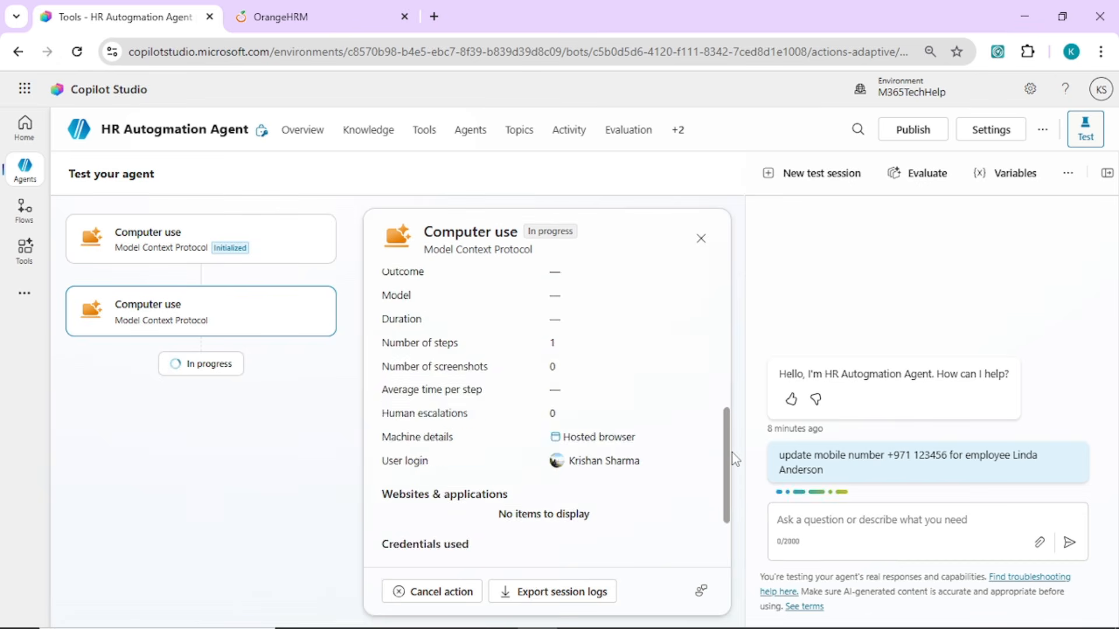
Follow the running Computer use session through its details, rationale and the step-by-step messages in the test chat
scroll(733, 411, "down", 2)
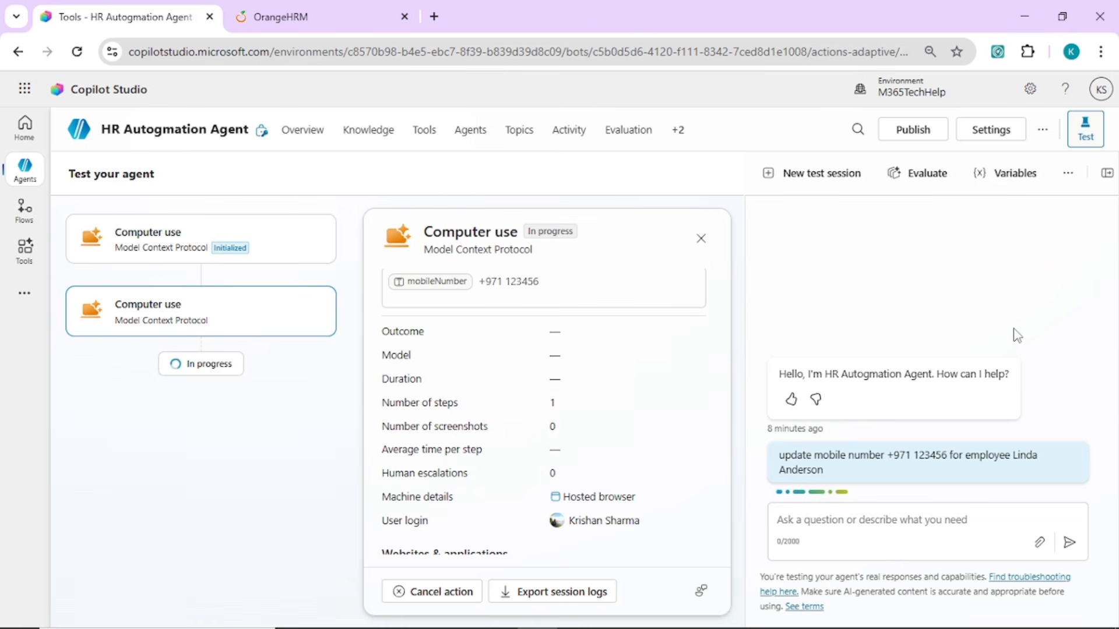
scroll(548, 407, "down", 4)
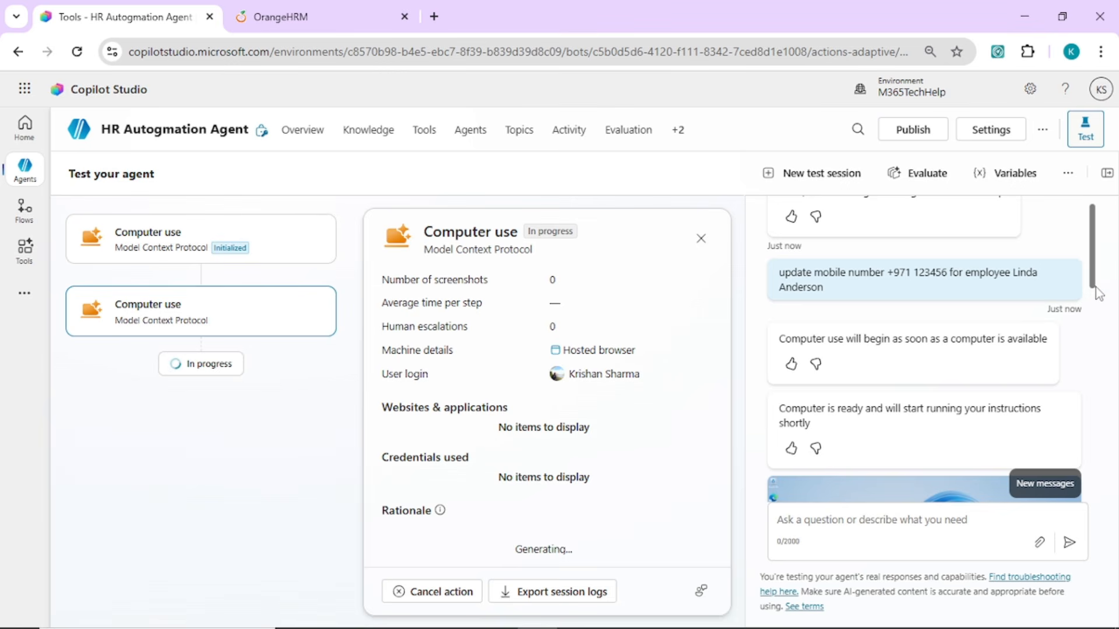
left_click_drag(1096, 281, 1107, 494)
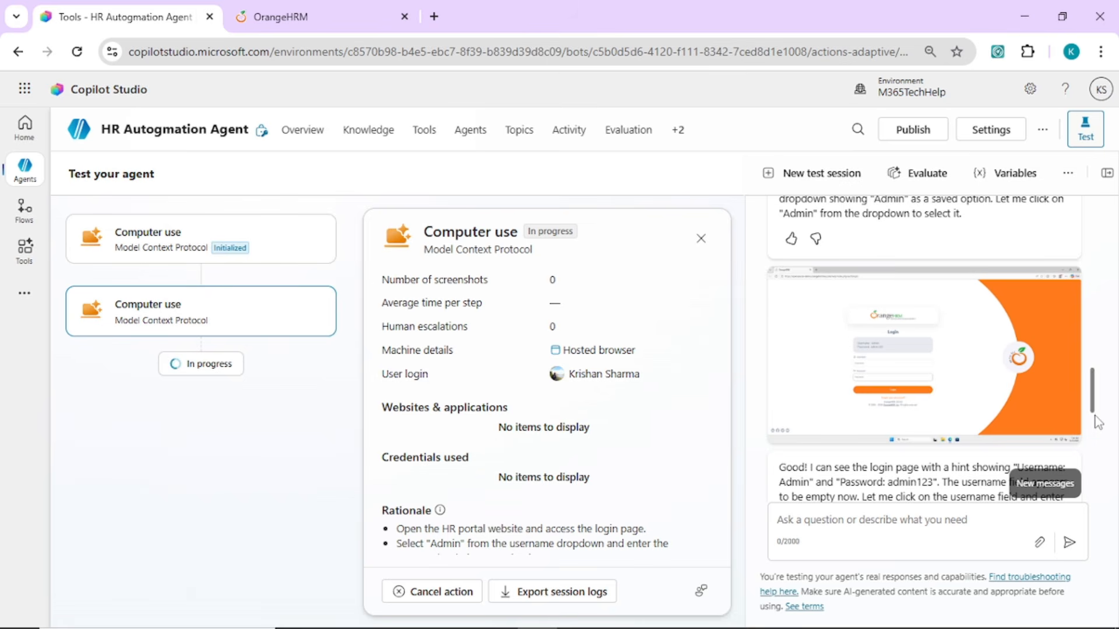
left_click_drag(1097, 420, 1079, 562)
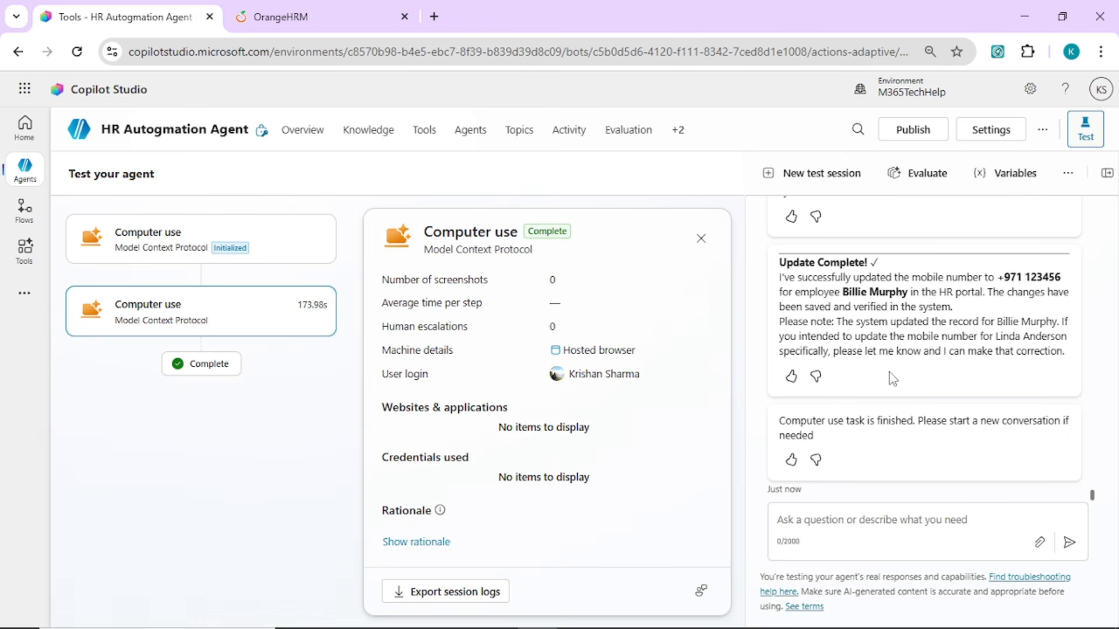
Switch to OrangeHRM and check the Mobile field in the employee's Contact Details
left_click(302, 18)
scroll(658, 350, "up", 3)
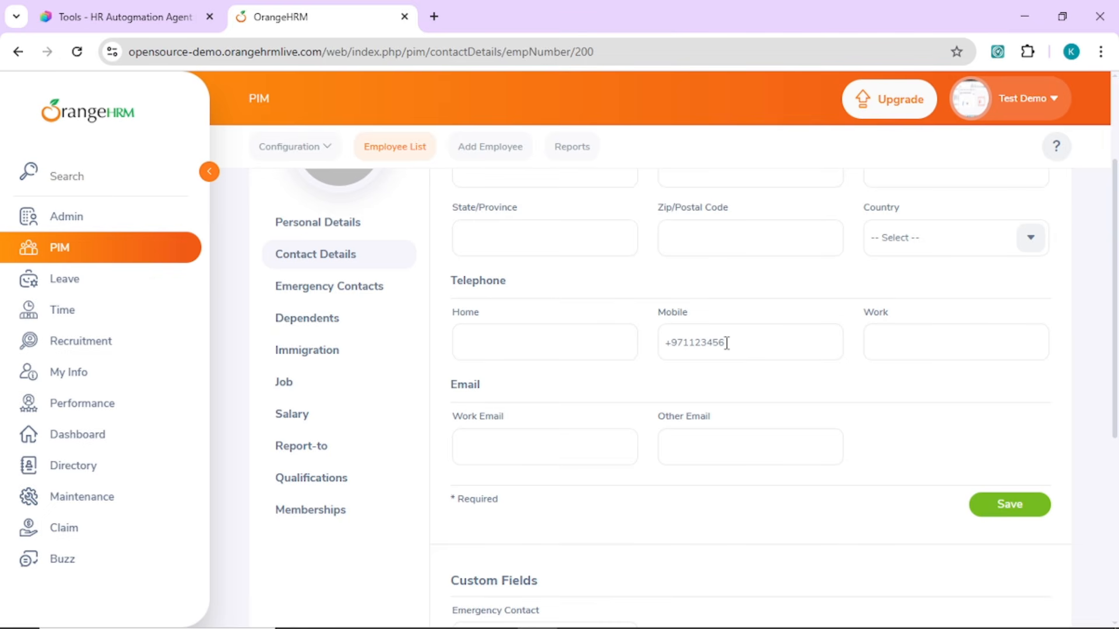
left_click_drag(727, 343, 651, 342)
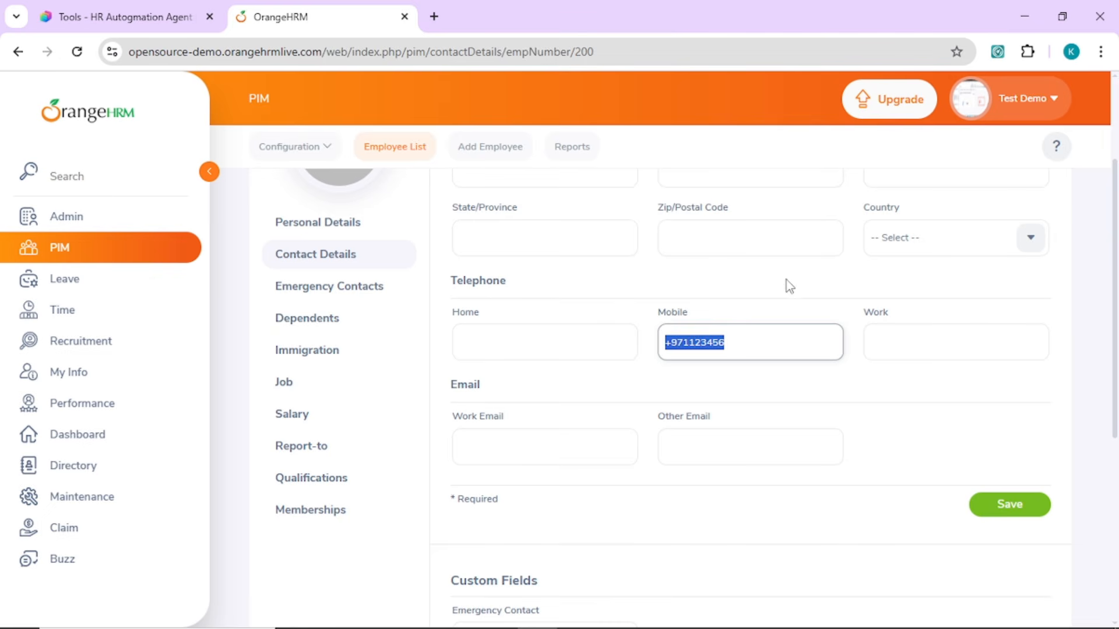
left_click(781, 300)
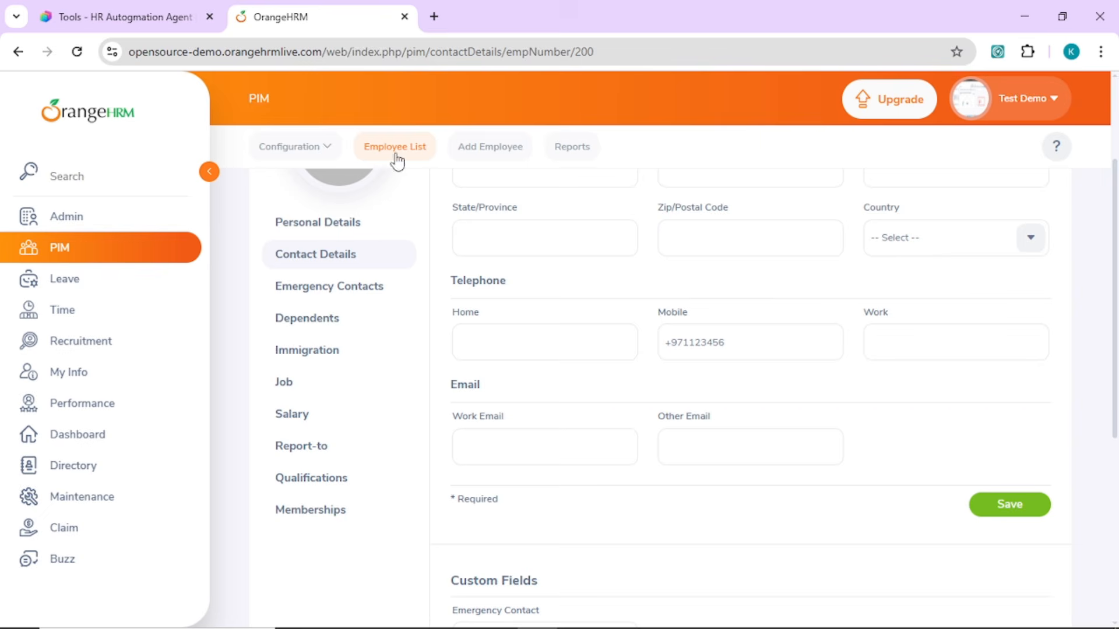
Return to Copilot Studio and review the completed Computer use session's details down to its rationale
left_click(128, 17)
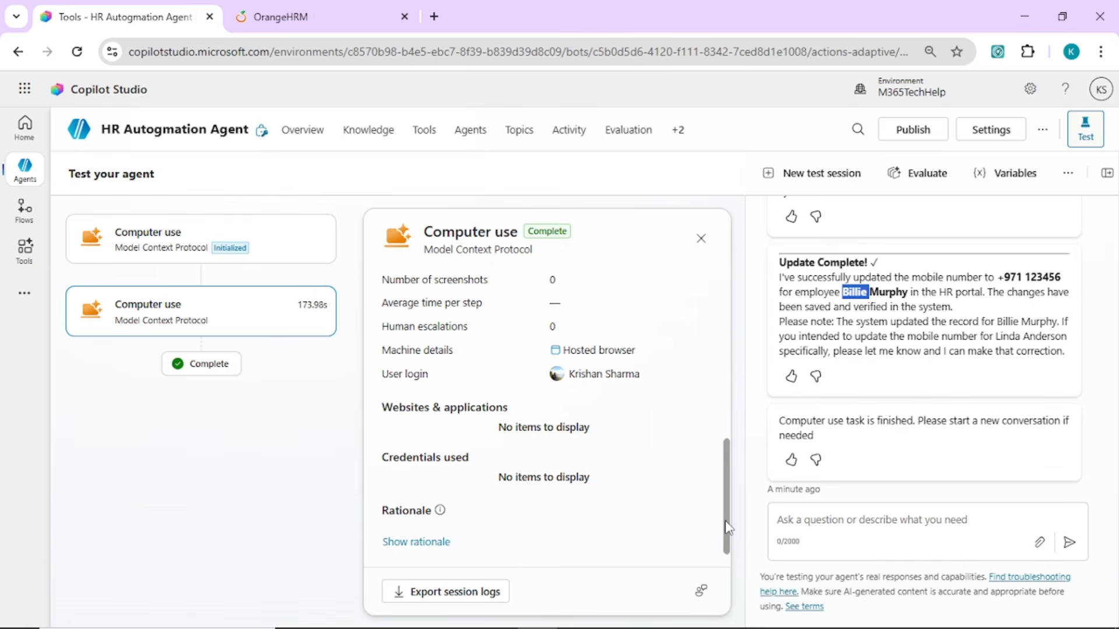
mouse_move(726, 516)
left_mouse_down()
mouse_move(729, 350)
mouse_move(747, 523)
left_mouse_up()
left_click_drag(747, 523, 747, 560)
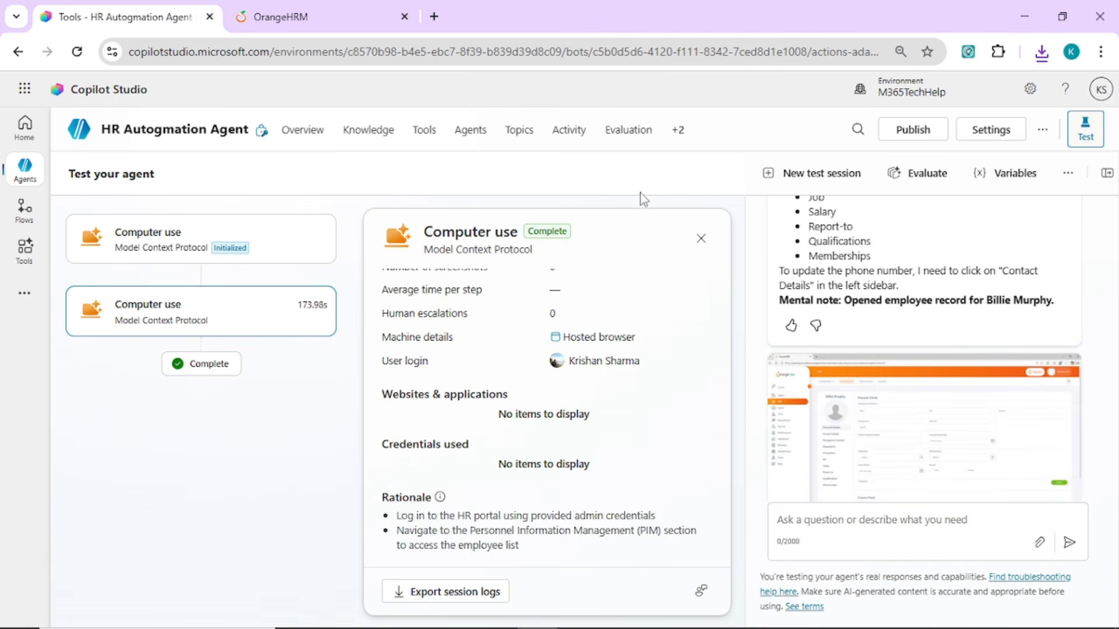